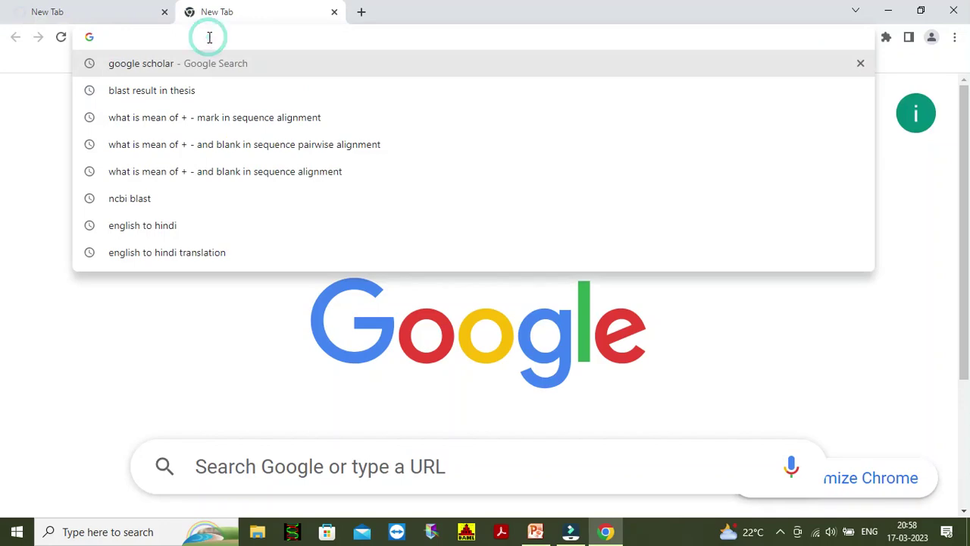
Load the NCBI Protein database site and open its GenBank home page.
{"action": "type", "text": "ncbi"}
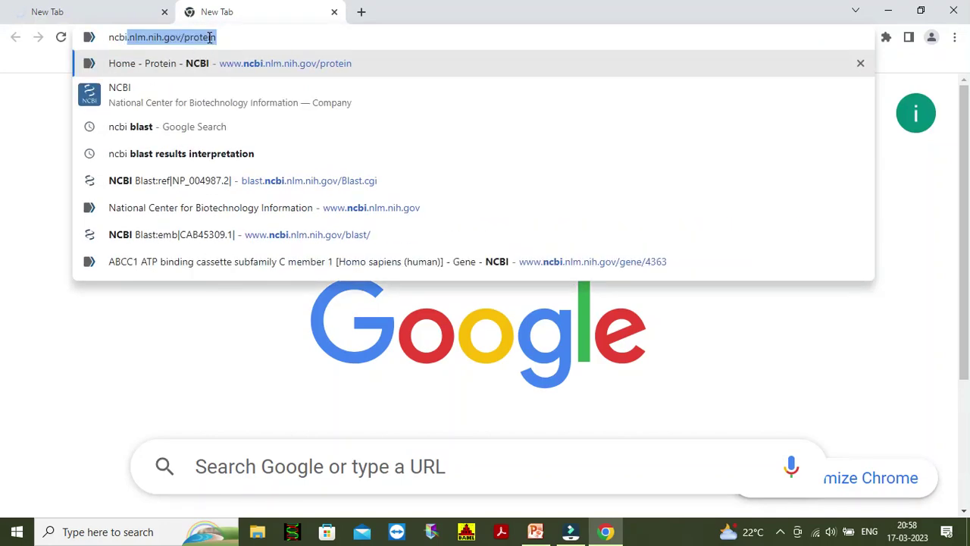
{"action": "key", "text": "Return"}
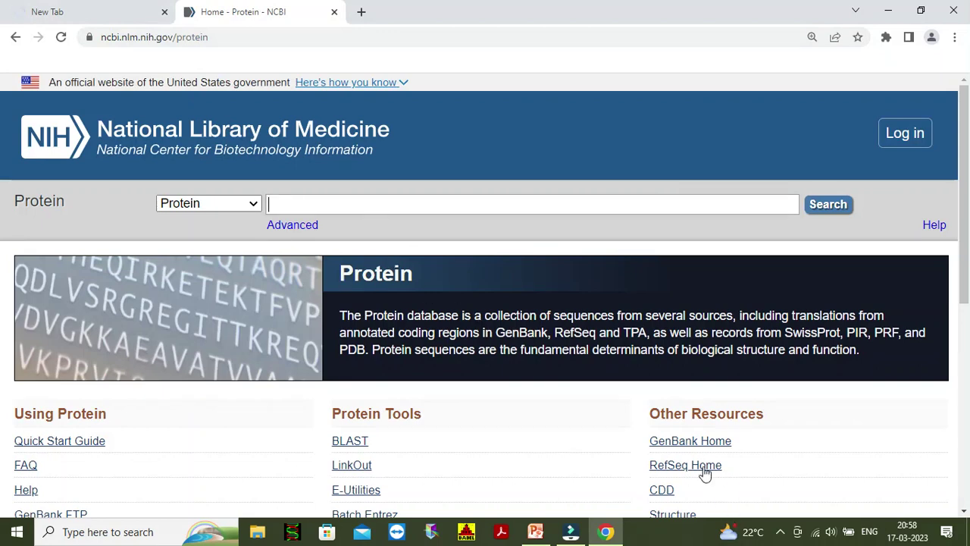
{"action": "left_click", "coordinate": [663, 442]}
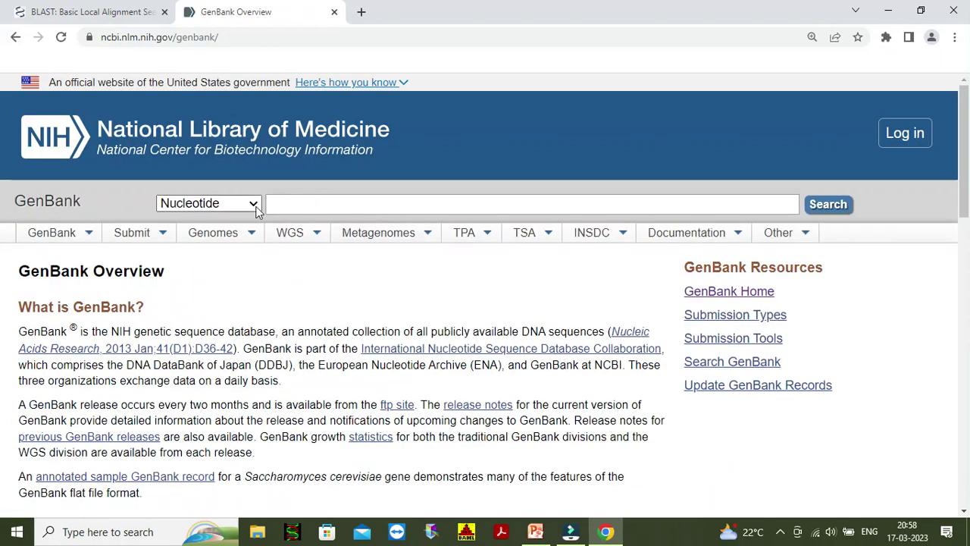
Search the Protein database for "mrp1 human".
{"action": "left_click", "coordinate": [253, 205]}
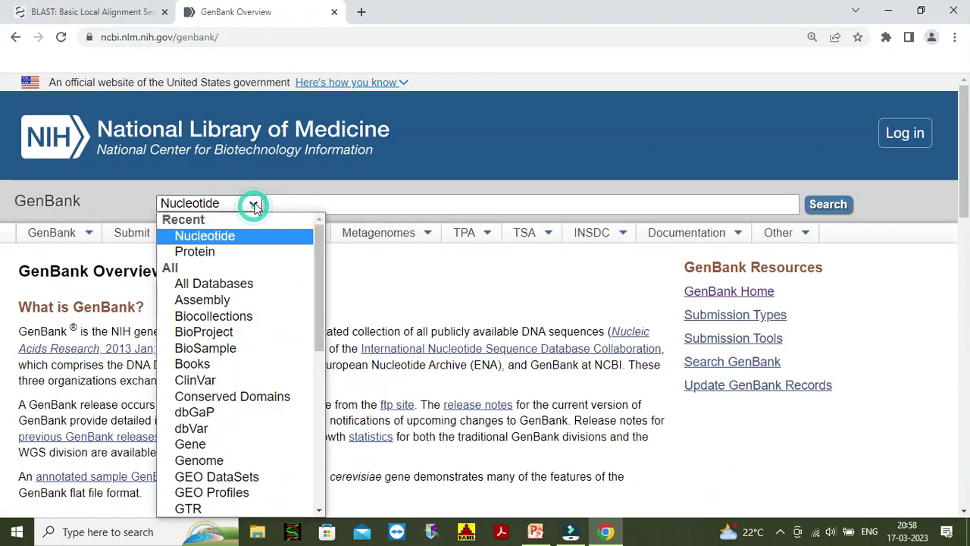
{"action": "left_click", "coordinate": [212, 251]}
{"action": "left_click", "coordinate": [317, 201]}
{"action": "left_click", "coordinate": [318, 201]}
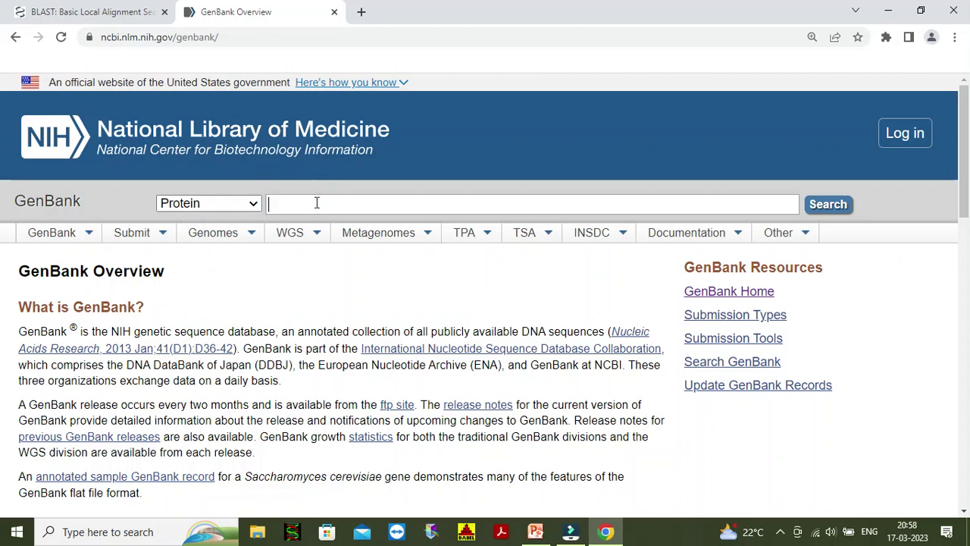
{"action": "type", "text": "mrp1 human"}
{"action": "key", "text": "Return"}
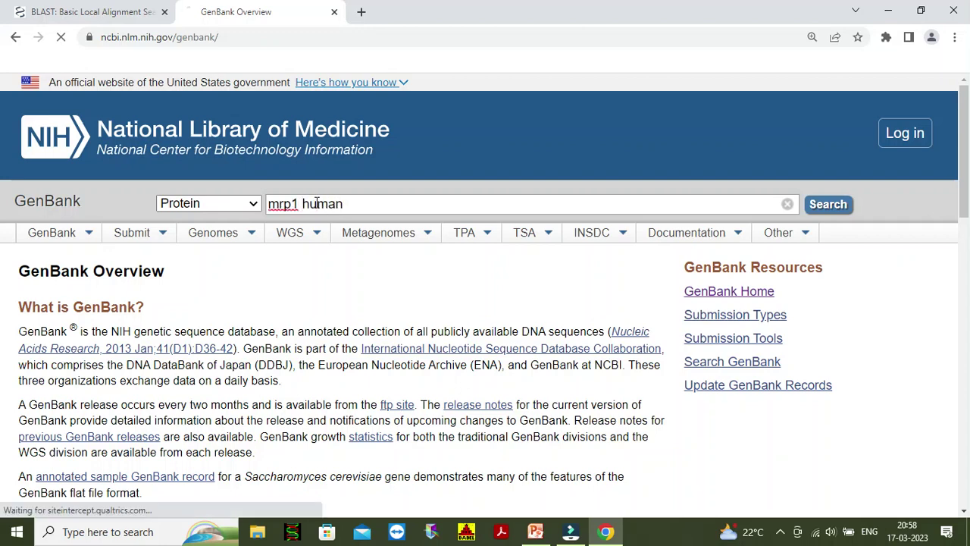
Open Protein BLAST from the already loaded BLAST home page and return to the protein search.
{"action": "left_click", "coordinate": [96, 13]}
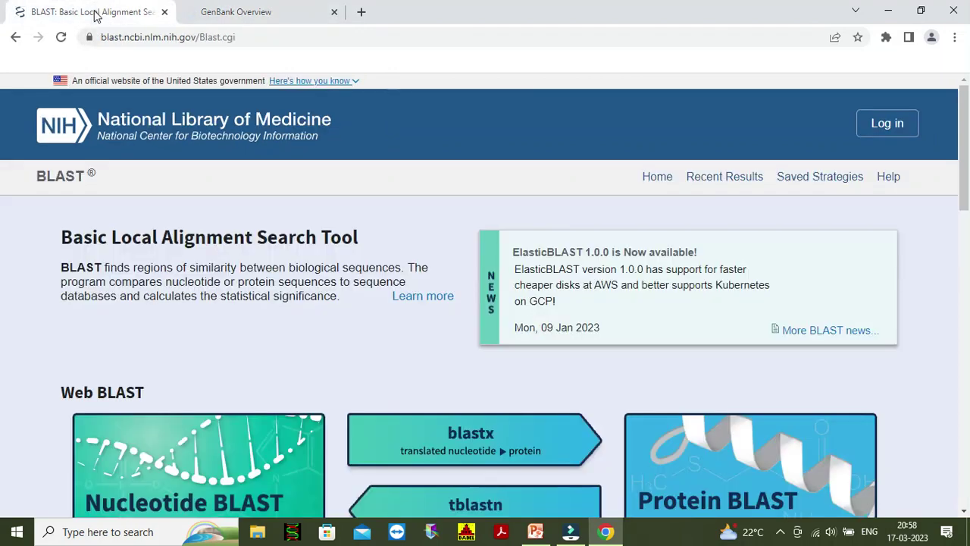
{"action": "left_click", "coordinate": [716, 478]}
{"action": "left_click", "coordinate": [247, 12]}
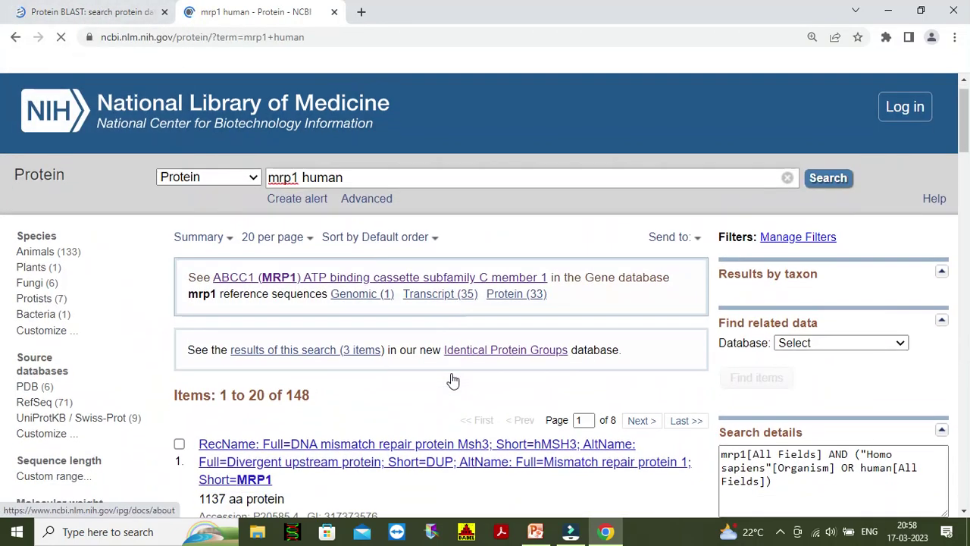
Open the Homo sapiens multidrug resistance-associated protein 1 isoform 1 record, NP_004987.2, and start a BLAST from it.
{"action": "scroll", "coordinate": [451, 379], "scroll_direction": "down", "scroll_amount": 10}
{"action": "scroll", "coordinate": [451, 372], "scroll_direction": "down", "scroll_amount": 8}
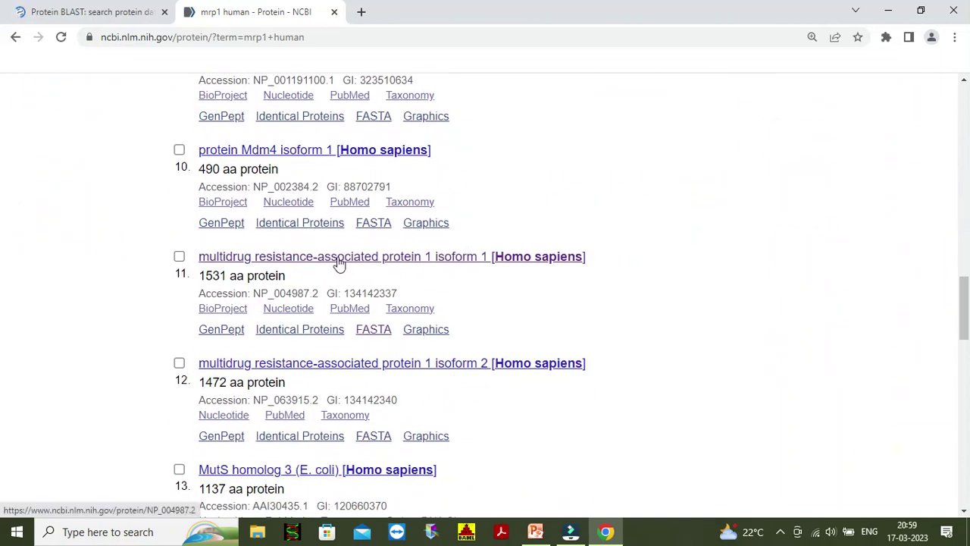
{"action": "left_click", "coordinate": [379, 260]}
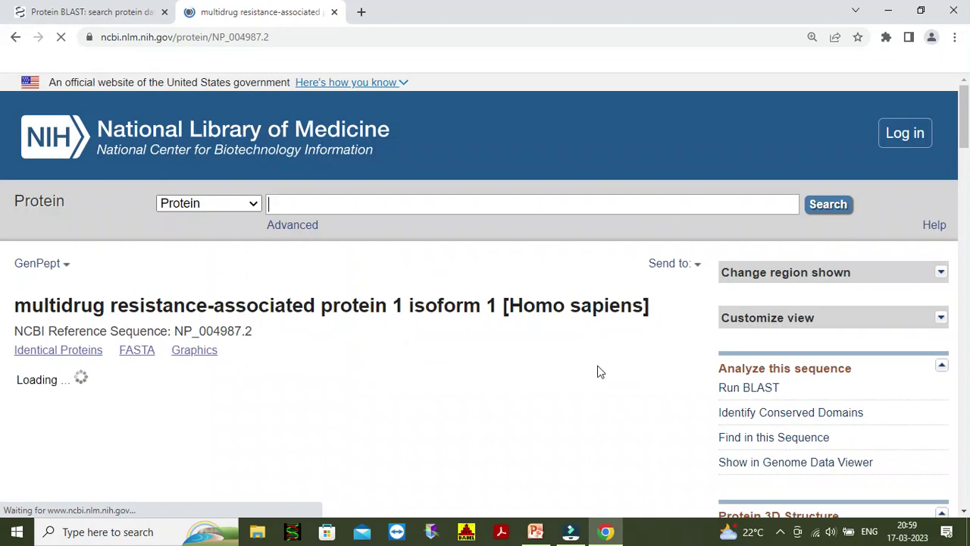
{"action": "scroll", "coordinate": [599, 371], "scroll_direction": "down", "scroll_amount": 2}
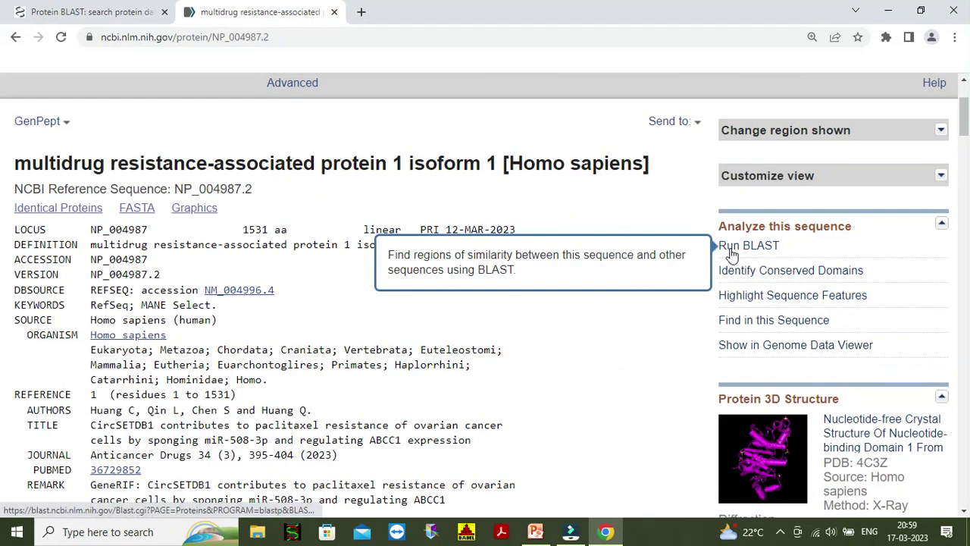
{"action": "left_click", "coordinate": [731, 250]}
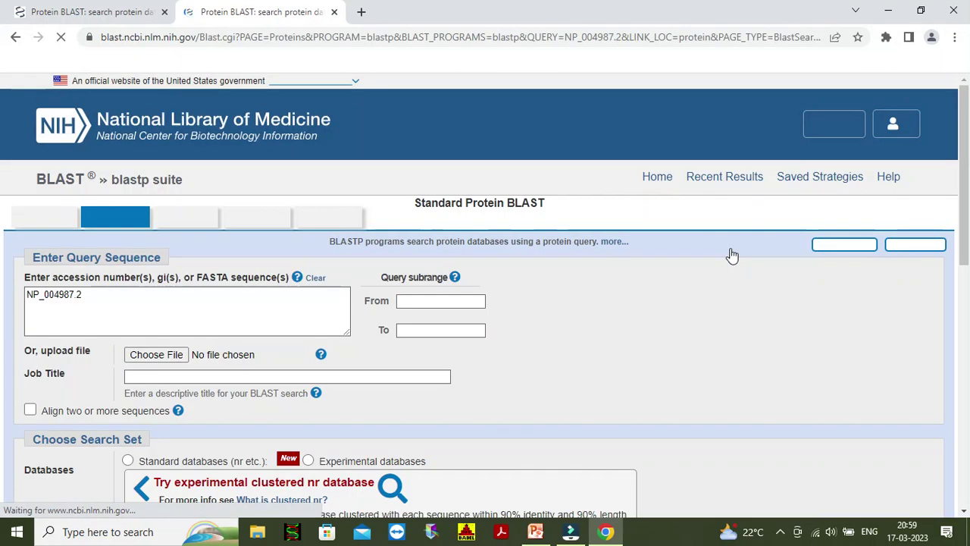
Submit the blastp search of NP_004987.2 against the nr database with results shown in a new window.
{"action": "scroll", "coordinate": [585, 359], "scroll_direction": "down", "scroll_amount": 3}
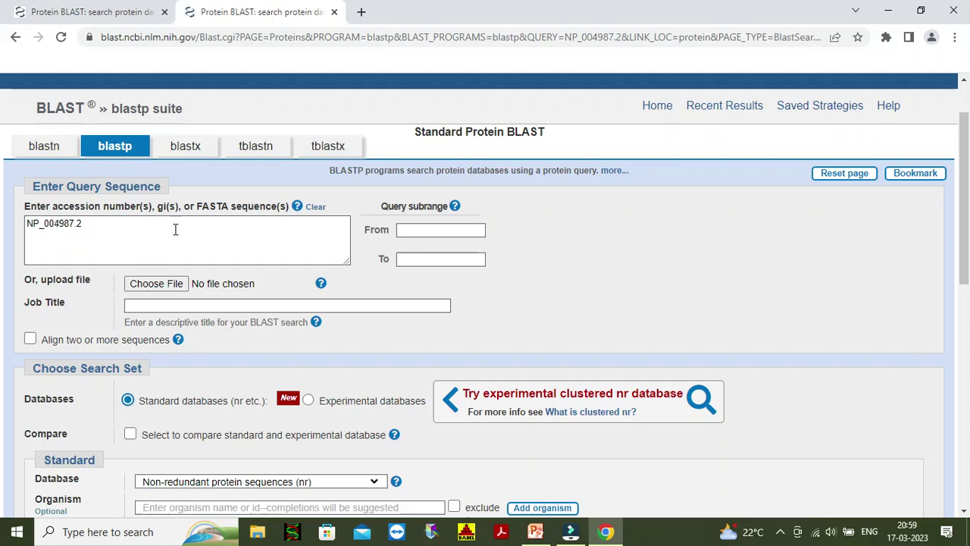
{"action": "scroll", "coordinate": [551, 263], "scroll_direction": "down", "scroll_amount": 2}
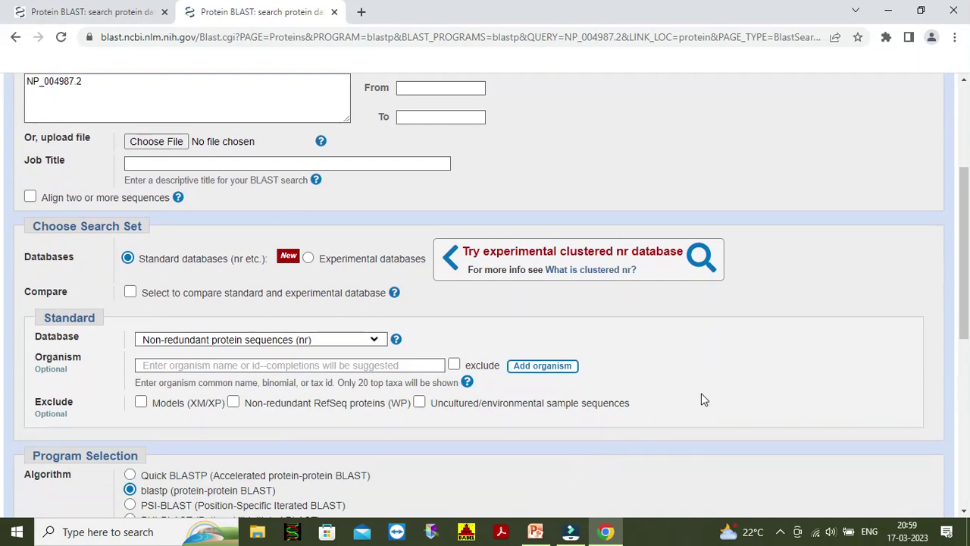
{"action": "scroll", "coordinate": [700, 396], "scroll_direction": "down", "scroll_amount": 2}
{"action": "scroll", "coordinate": [703, 399], "scroll_direction": "down", "scroll_amount": 1}
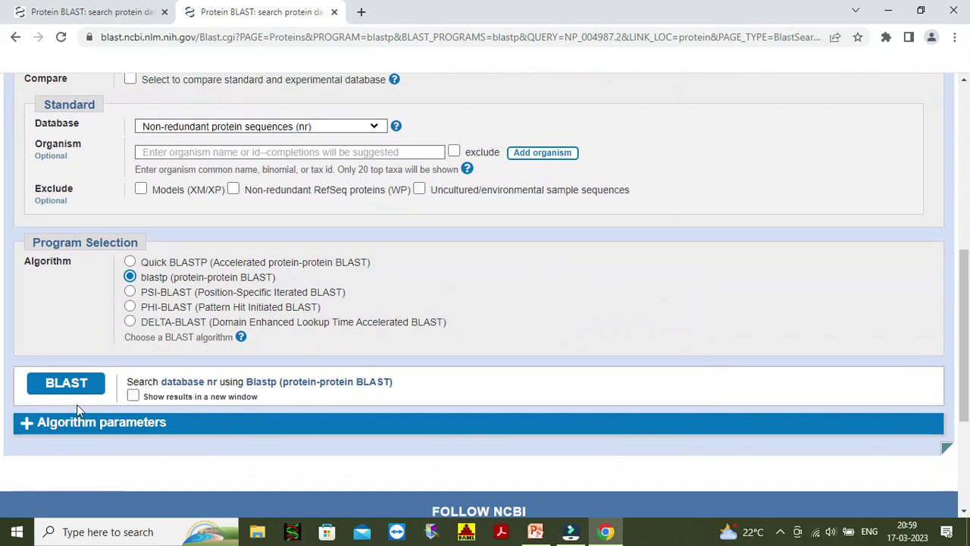
{"action": "left_click", "coordinate": [133, 400]}
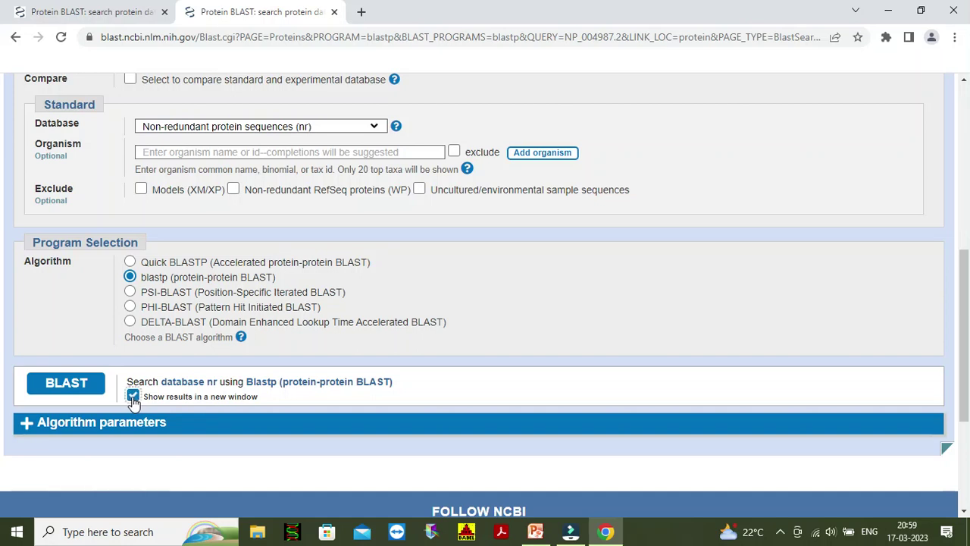
{"action": "left_click", "coordinate": [71, 391]}
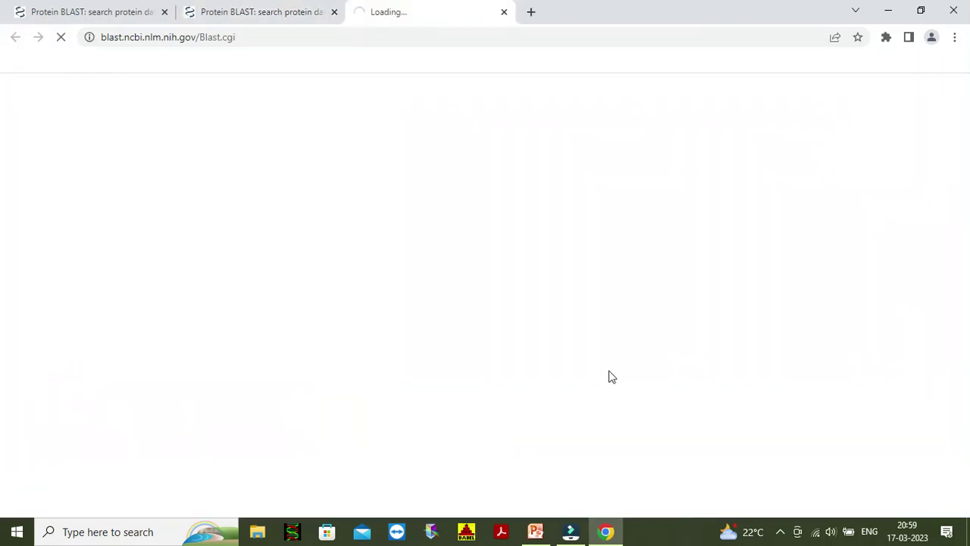
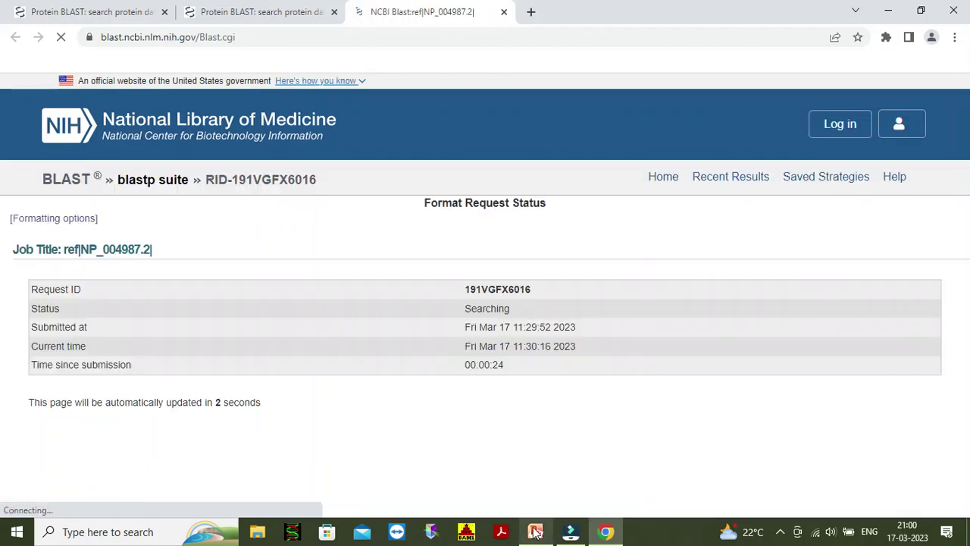
Switch to the BLAST analysis presentation in PowerPoint and display slide 4 with the example BLAST results page.
{"action": "mouse_move", "coordinate": [535, 533]}
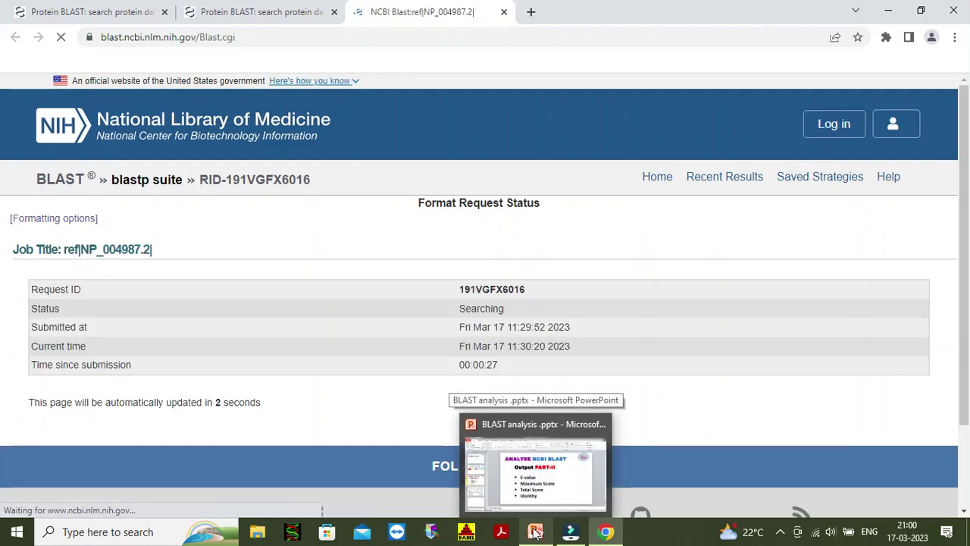
{"action": "left_click", "coordinate": [535, 533]}
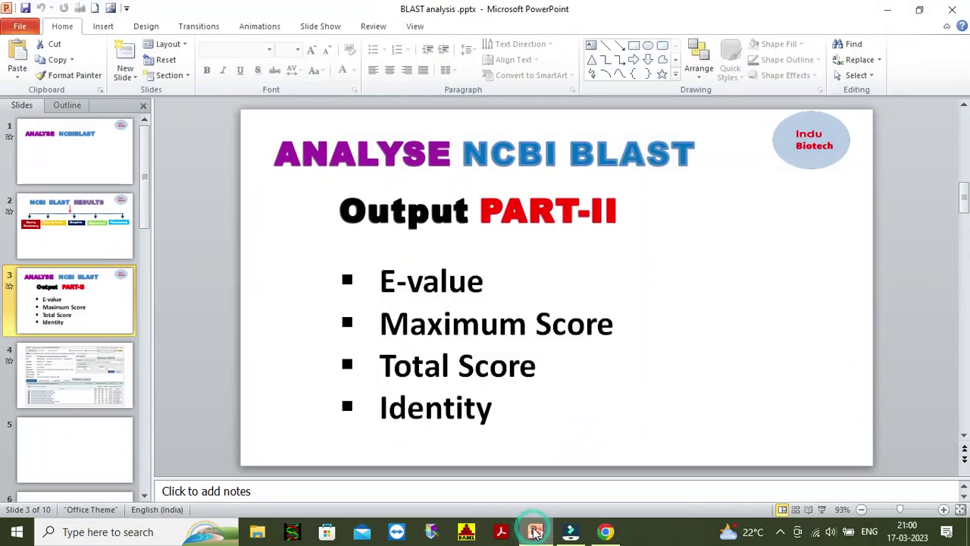
{"action": "left_click", "coordinate": [92, 382]}
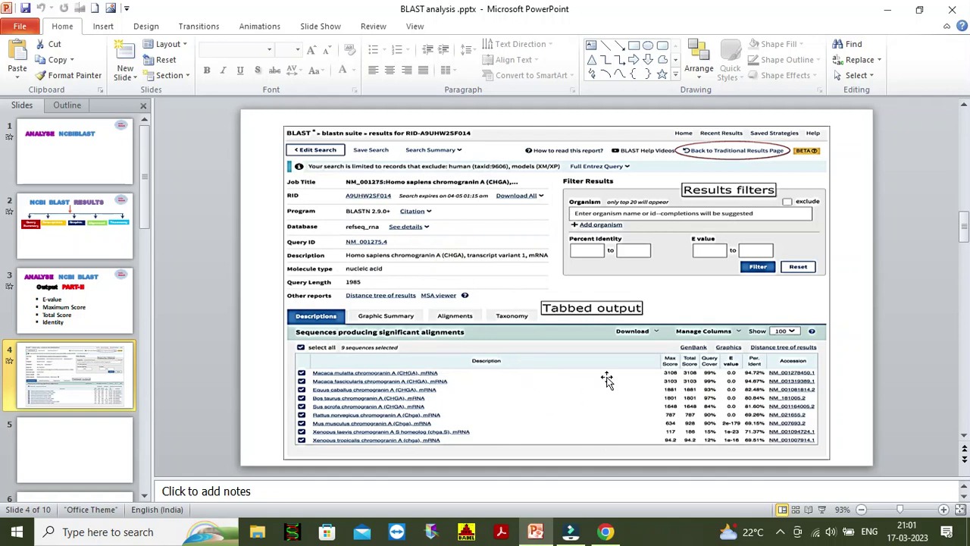
Switch back to Chrome and examine the BLAST descriptions table, including scores, query cover, E value and percent identity.
{"action": "left_click", "coordinate": [606, 531]}
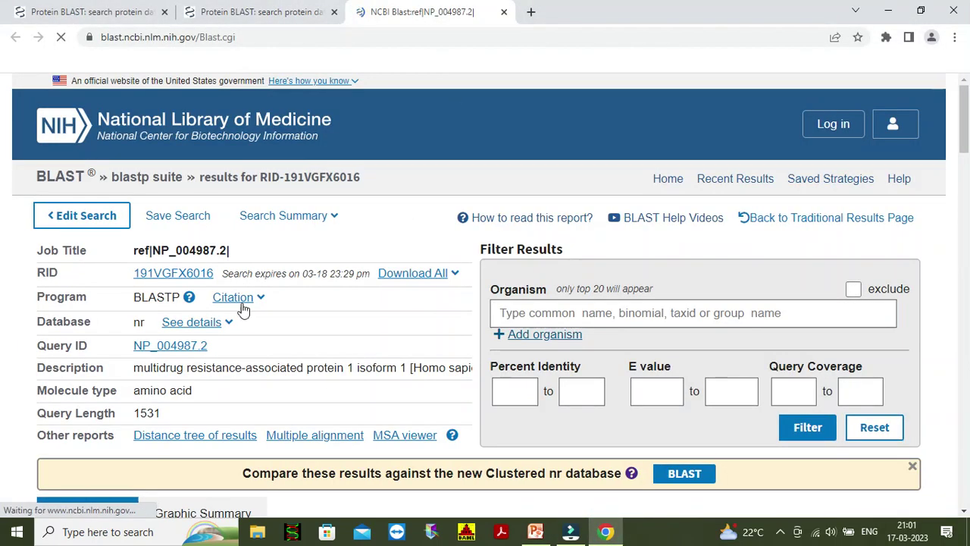
{"action": "scroll", "coordinate": [387, 346], "scroll_direction": "down", "scroll_amount": 5}
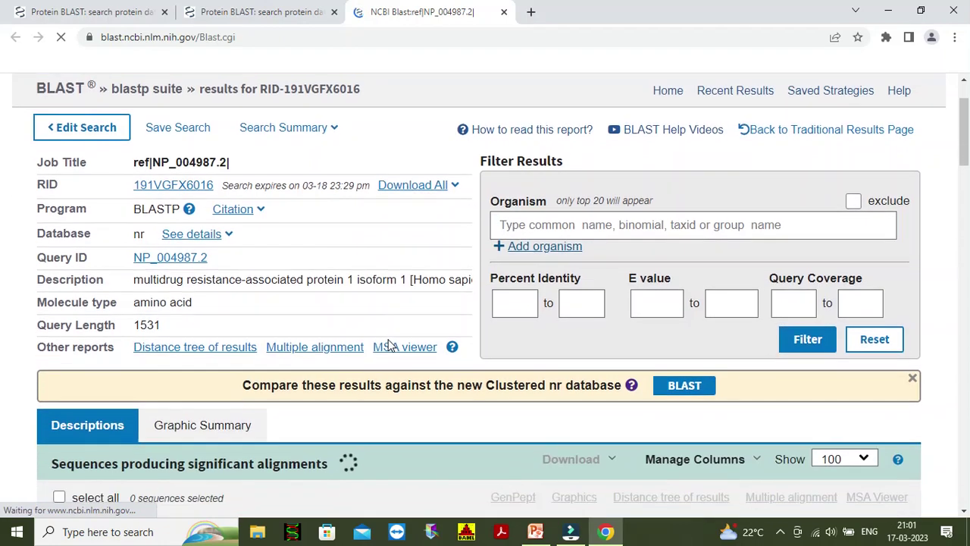
{"action": "scroll", "coordinate": [387, 346], "scroll_direction": "down", "scroll_amount": 1}
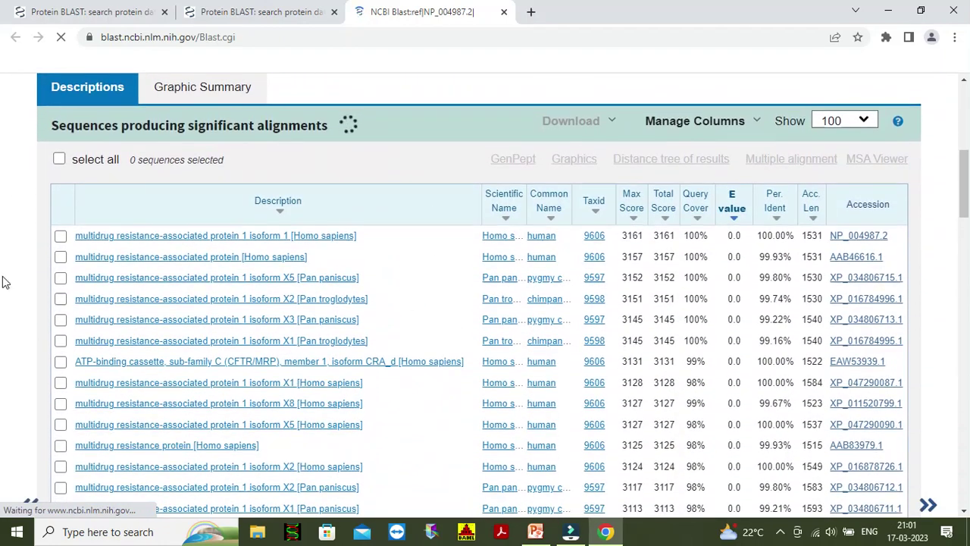
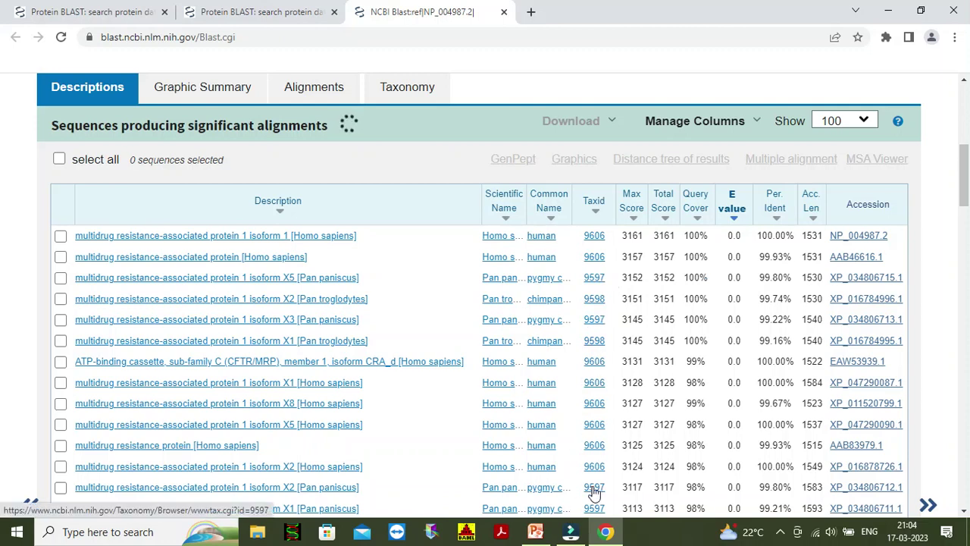
View the GenPept record of the AAB46616.1 hit and return to the BLAST results.
{"action": "left_click", "coordinate": [856, 258]}
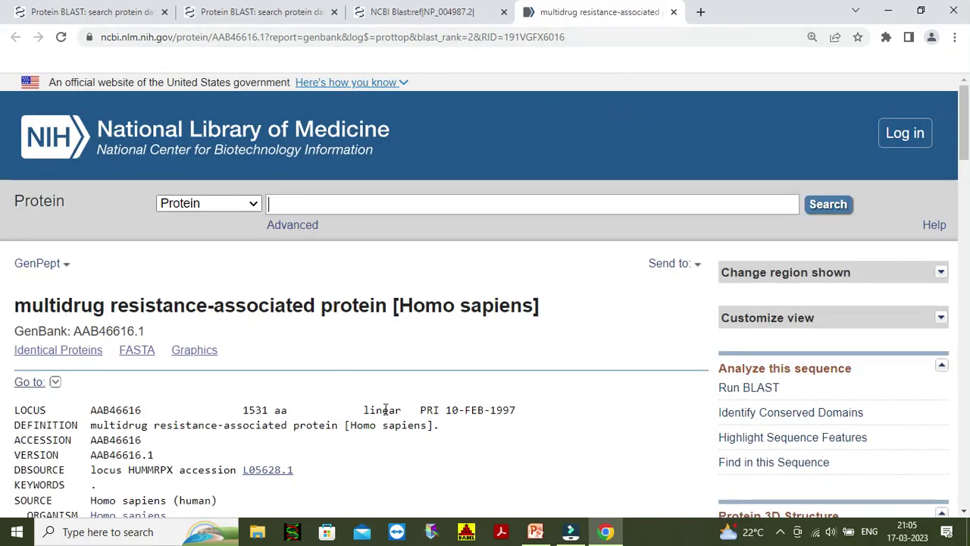
{"action": "scroll", "coordinate": [394, 394], "scroll_direction": "down", "scroll_amount": 2}
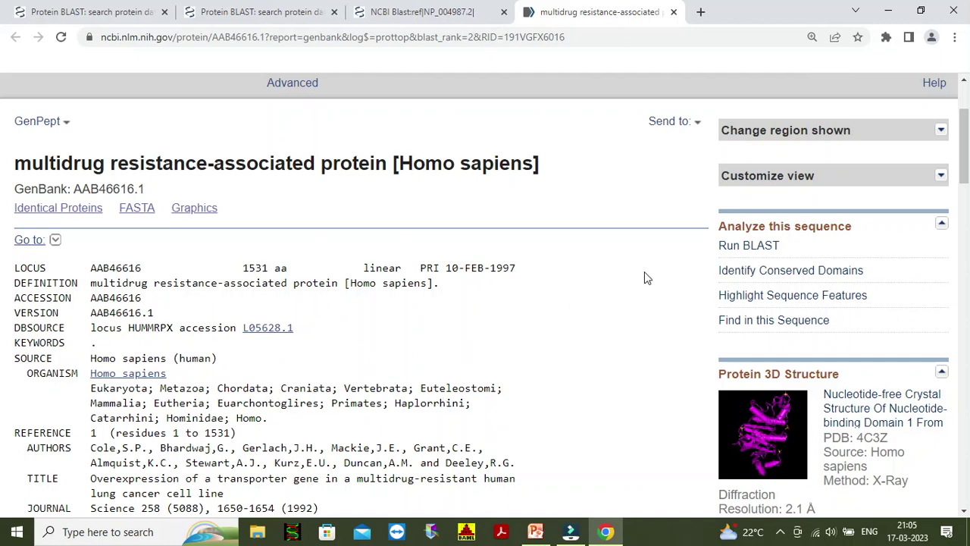
{"action": "left_click", "coordinate": [416, 18]}
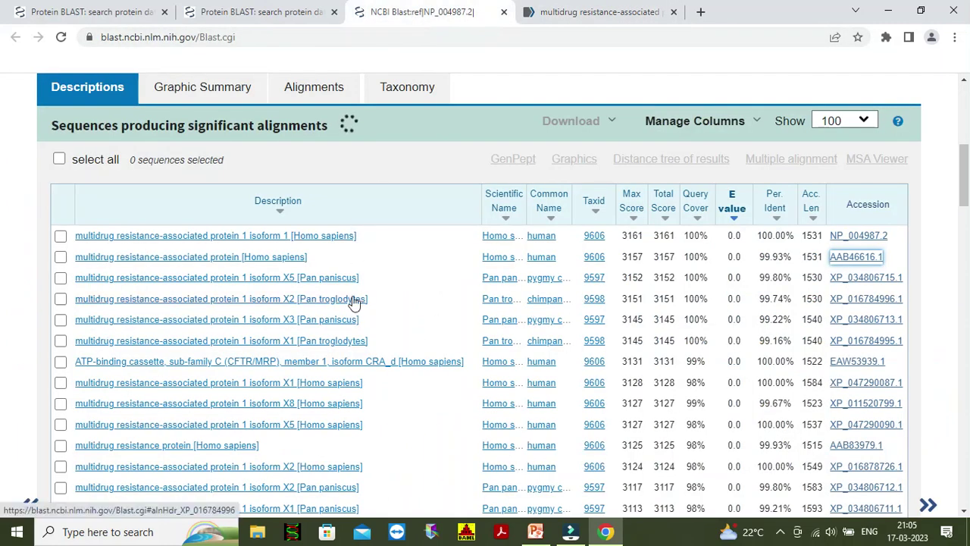
Try to view the Graphic Summary of the BLAST results.
{"action": "scroll", "coordinate": [354, 301], "scroll_direction": "up", "scroll_amount": 2}
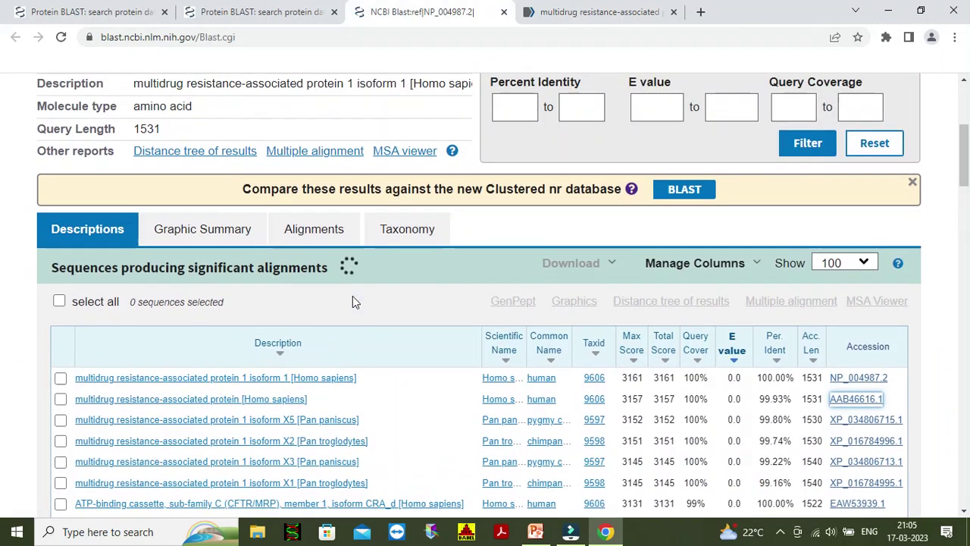
{"action": "scroll", "coordinate": [354, 301], "scroll_direction": "up", "scroll_amount": 1}
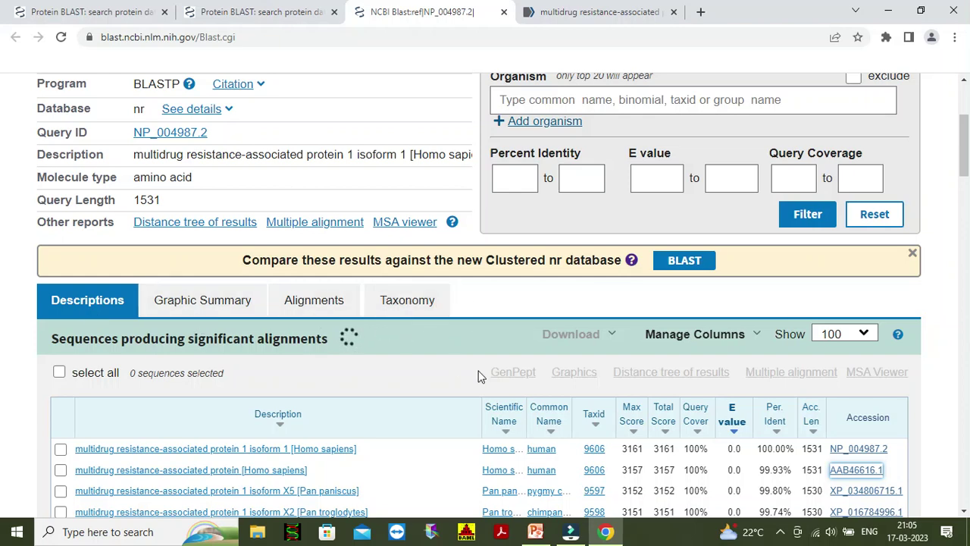
{"action": "left_click", "coordinate": [186, 311]}
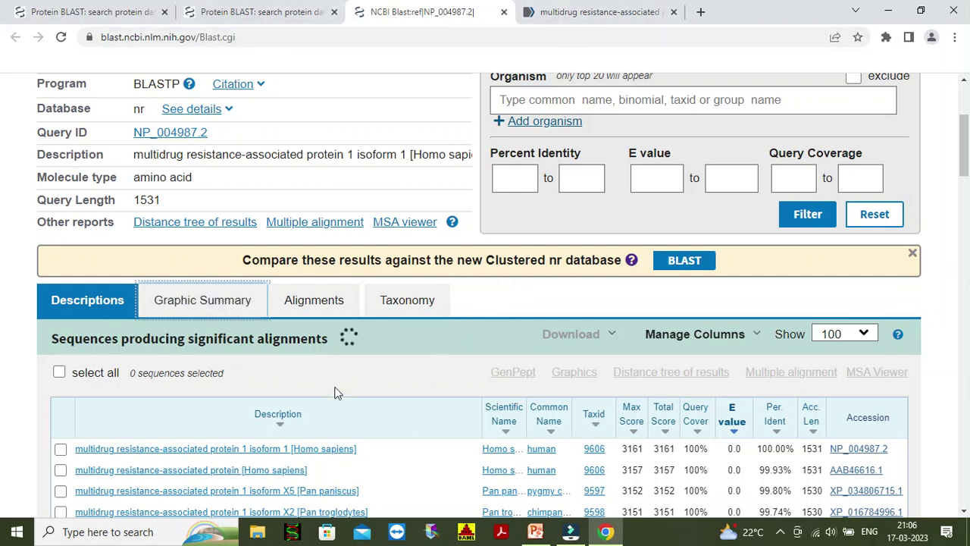
{"action": "scroll", "coordinate": [399, 369], "scroll_direction": "down", "scroll_amount": 2}
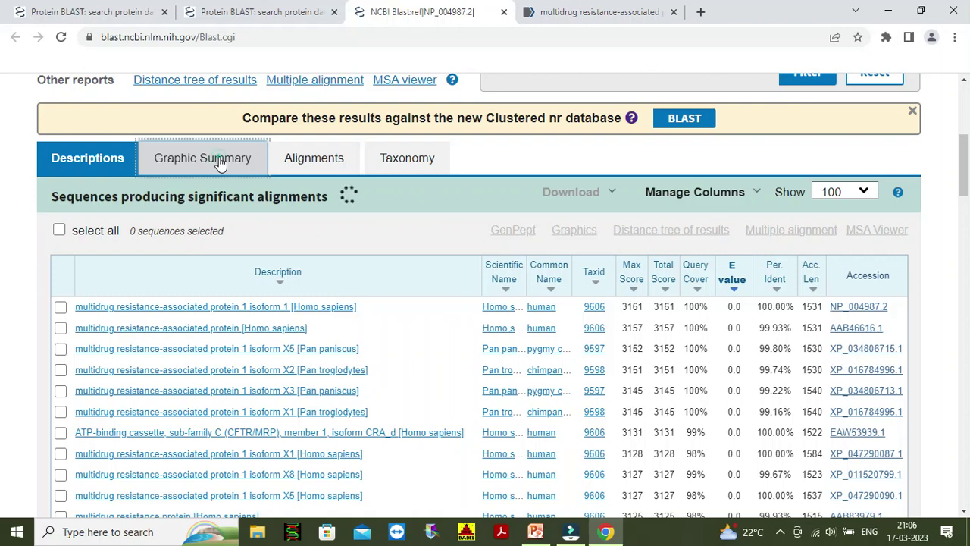
Resubmit the blastp search from the NP_004987.2 query form and return to the earlier results.
{"action": "left_click", "coordinate": [269, 13]}
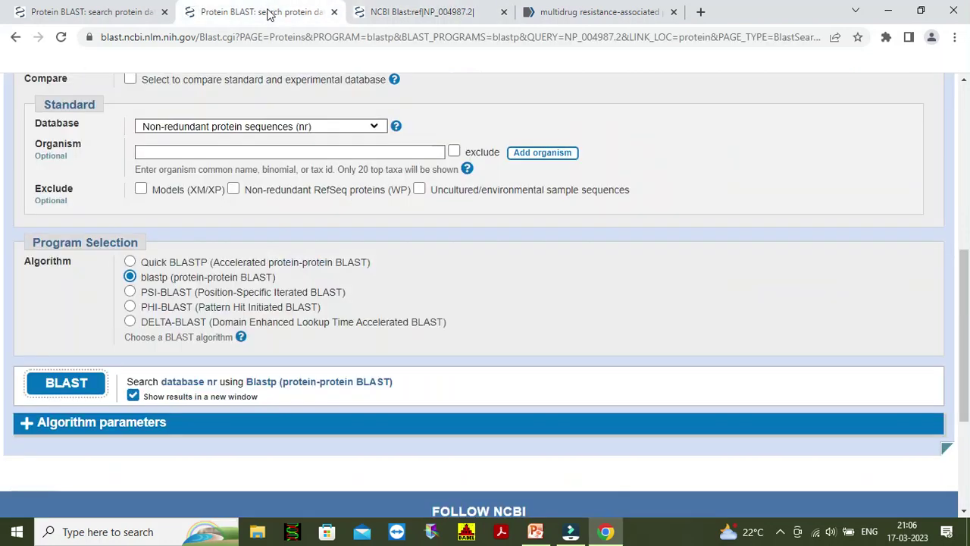
{"action": "left_click", "coordinate": [65, 387]}
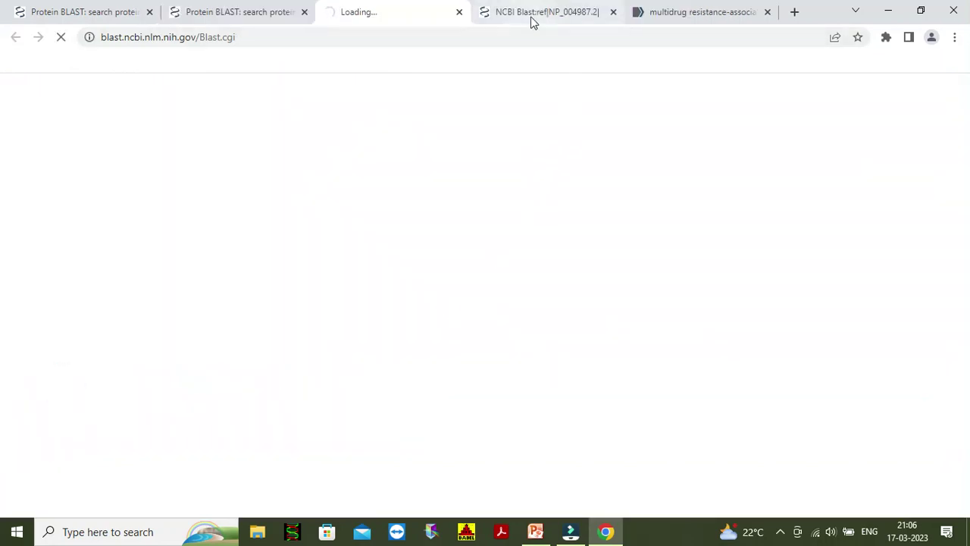
{"action": "left_click", "coordinate": [529, 15]}
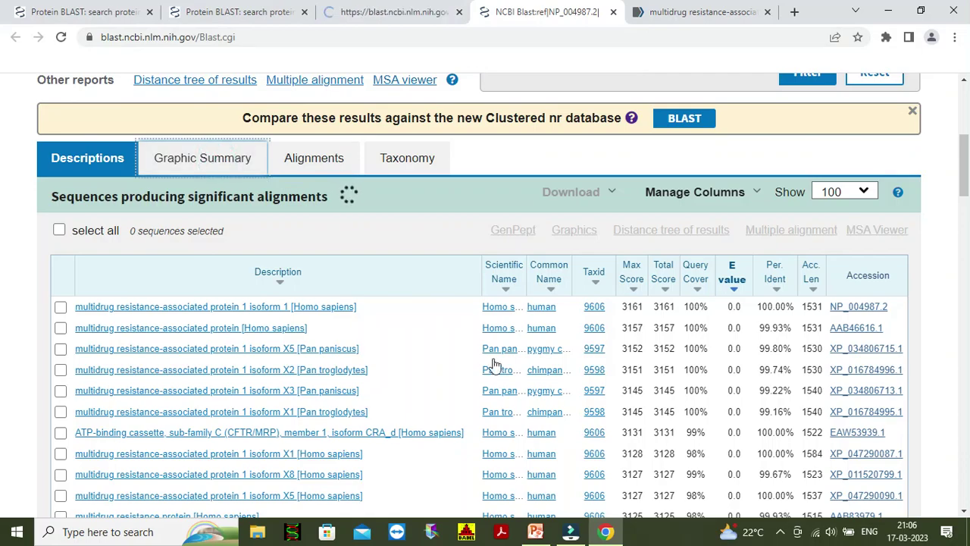
Examine the full list of hits in the descriptions table, comparing organisms, scores, query cover, E value and percent identity.
{"action": "scroll", "coordinate": [428, 318], "scroll_direction": "down", "scroll_amount": 3}
{"action": "scroll", "coordinate": [429, 319], "scroll_direction": "down", "scroll_amount": 15}
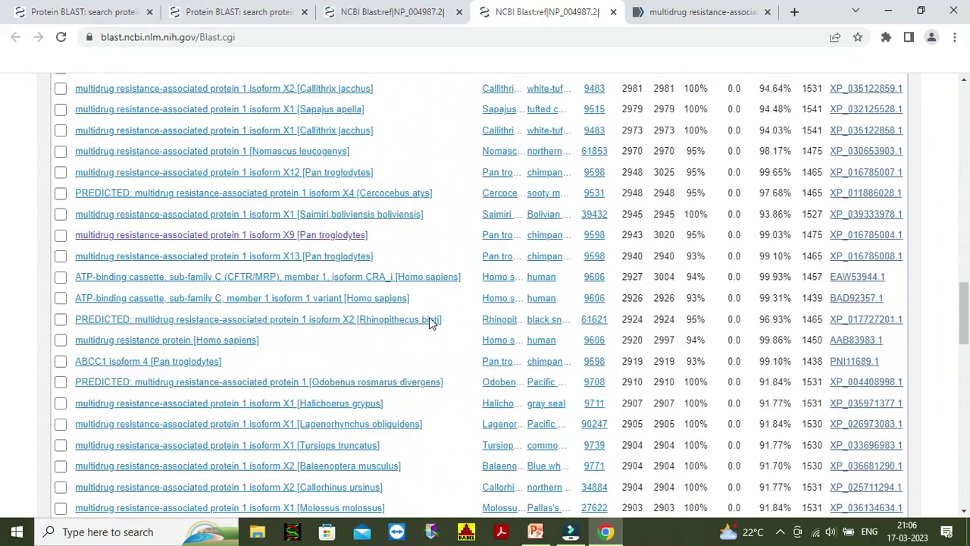
{"action": "scroll", "coordinate": [429, 318], "scroll_direction": "down", "scroll_amount": 4}
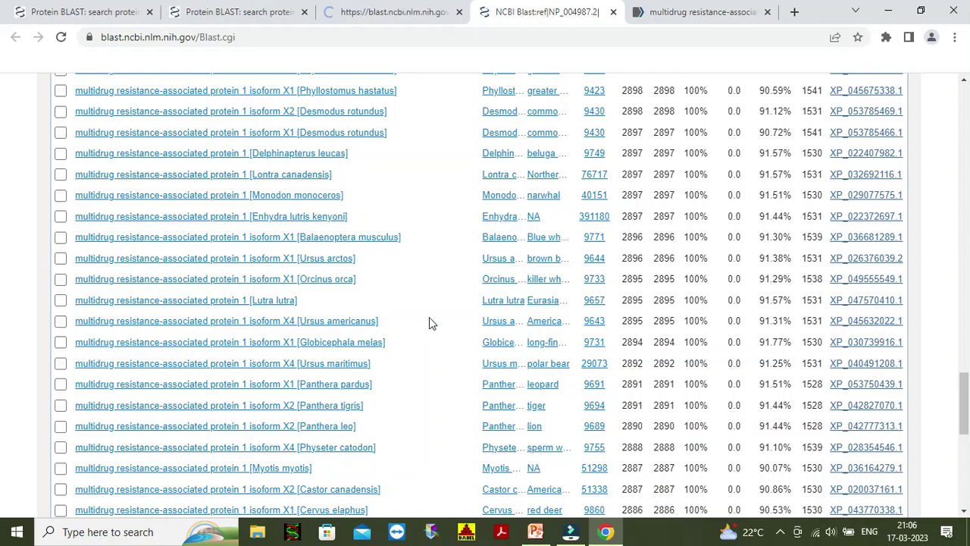
{"action": "scroll", "coordinate": [429, 318], "scroll_direction": "up", "scroll_amount": 10}
{"action": "scroll", "coordinate": [429, 318], "scroll_direction": "up", "scroll_amount": 10}
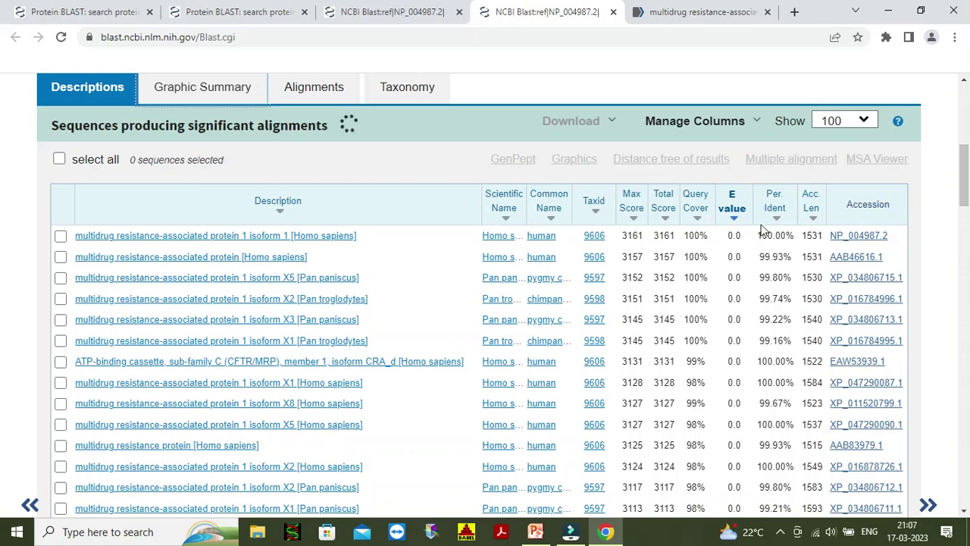
{"action": "scroll", "coordinate": [649, 231], "scroll_direction": "up", "scroll_amount": 3}
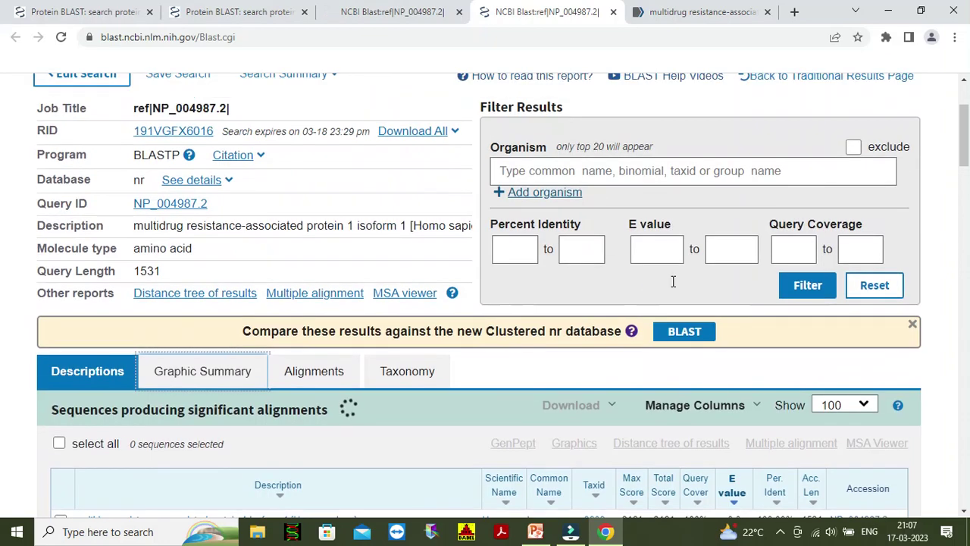
{"action": "scroll", "coordinate": [664, 421], "scroll_direction": "down", "scroll_amount": 2}
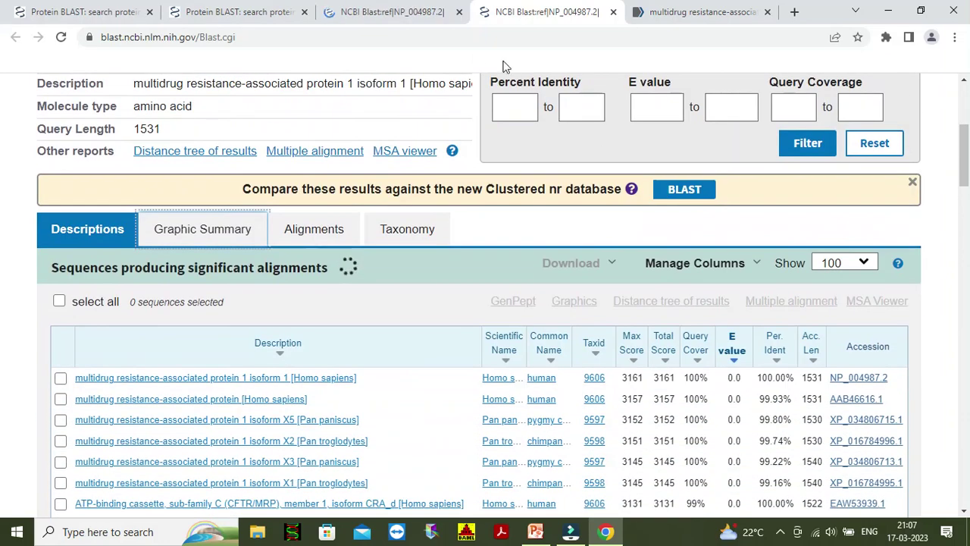
Check the status of the resubmitted NP_004987.2 search against the earlier results until the new results page loads.
{"action": "left_click", "coordinate": [376, 18]}
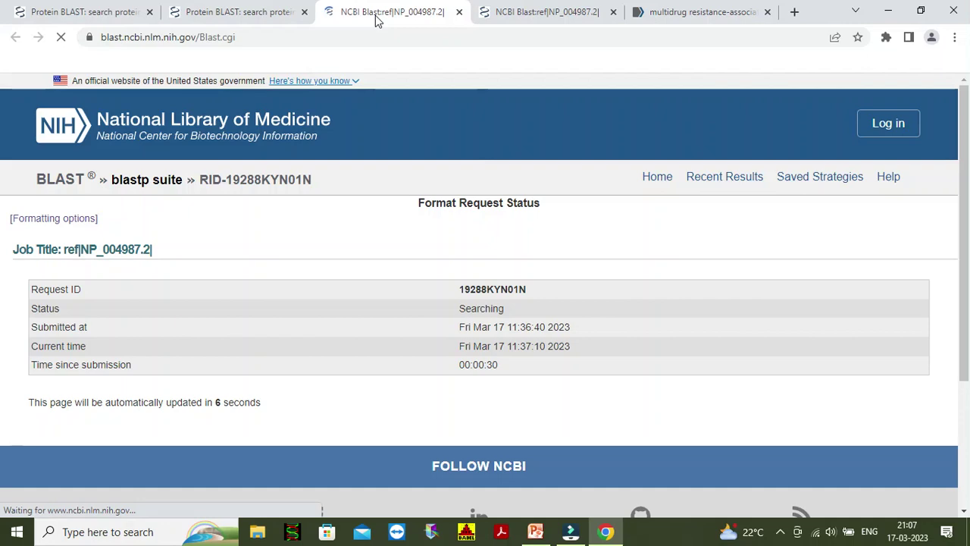
{"action": "left_click", "coordinate": [510, 17]}
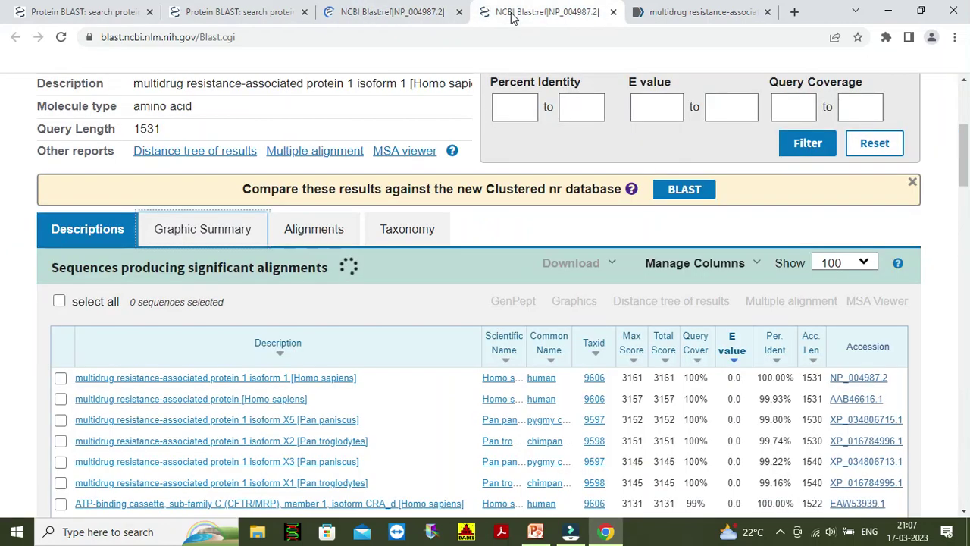
{"action": "left_click", "coordinate": [200, 227]}
{"action": "left_click", "coordinate": [401, 11]}
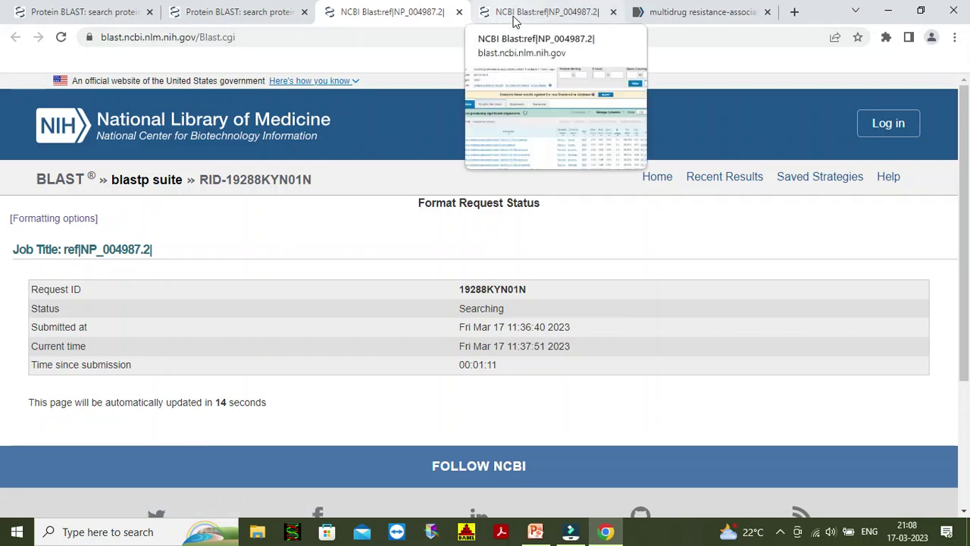
{"action": "left_click", "coordinate": [513, 18]}
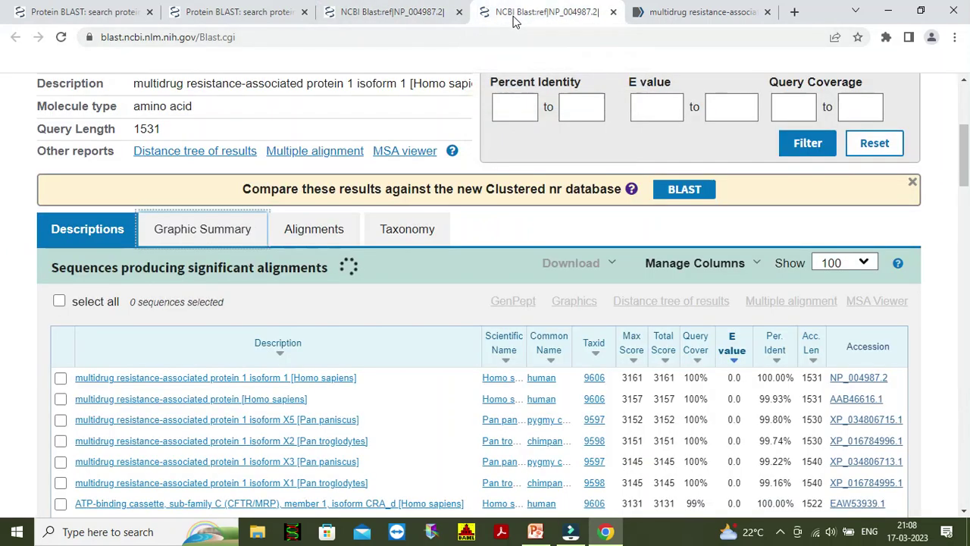
{"action": "left_click", "coordinate": [377, 13]}
{"action": "left_click", "coordinate": [504, 17]}
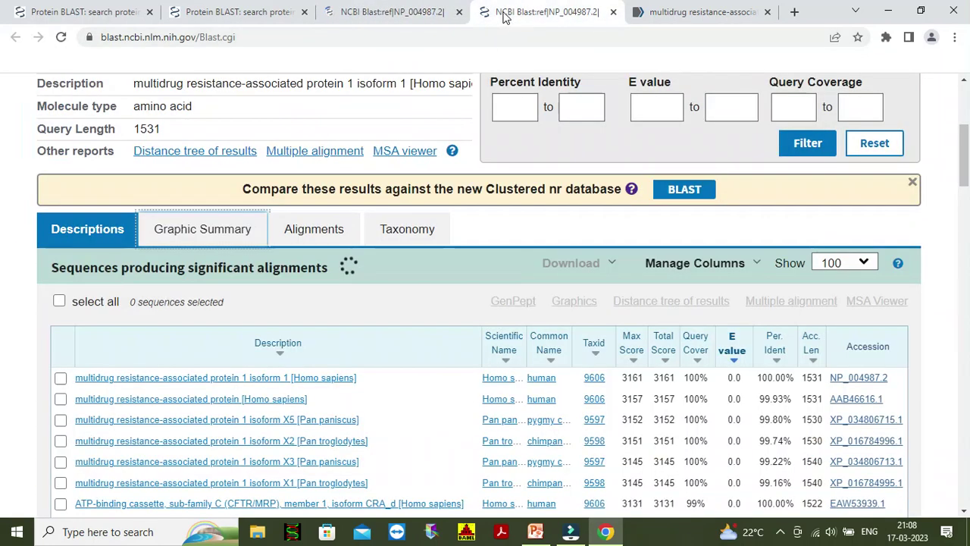
{"action": "left_click", "coordinate": [409, 13]}
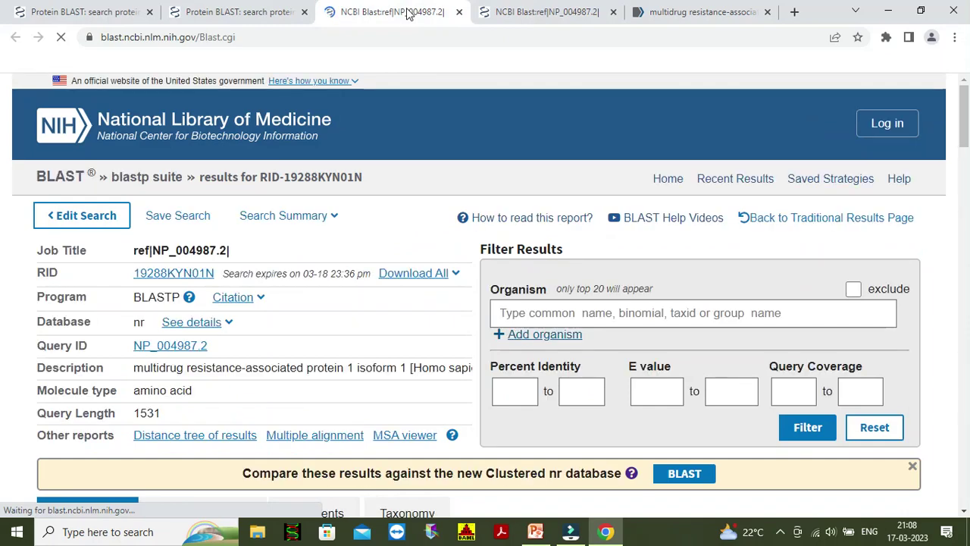
View the Graphic Summary of the new results and examine the distribution of BLAST hits along the query.
{"action": "scroll", "coordinate": [363, 369], "scroll_direction": "down", "scroll_amount": 2}
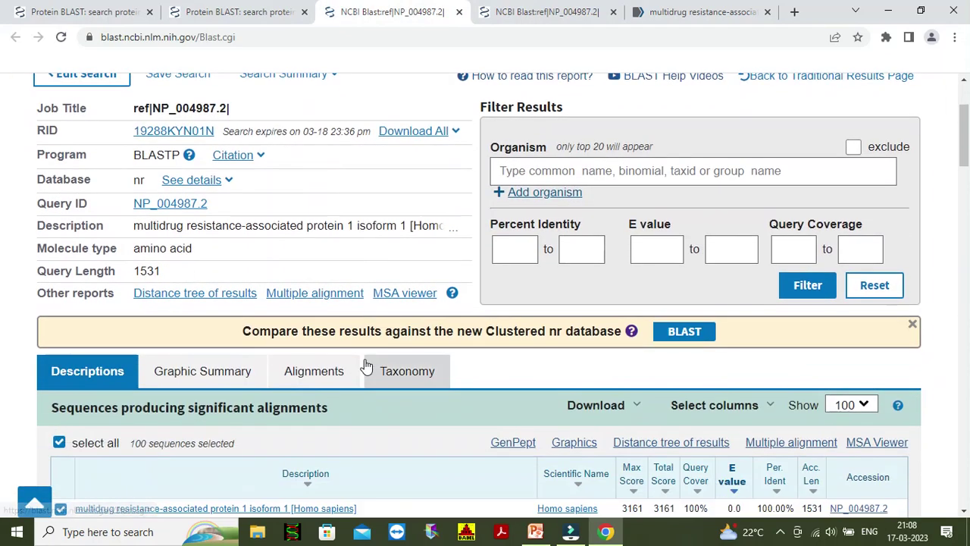
{"action": "scroll", "coordinate": [366, 367], "scroll_direction": "down", "scroll_amount": 2}
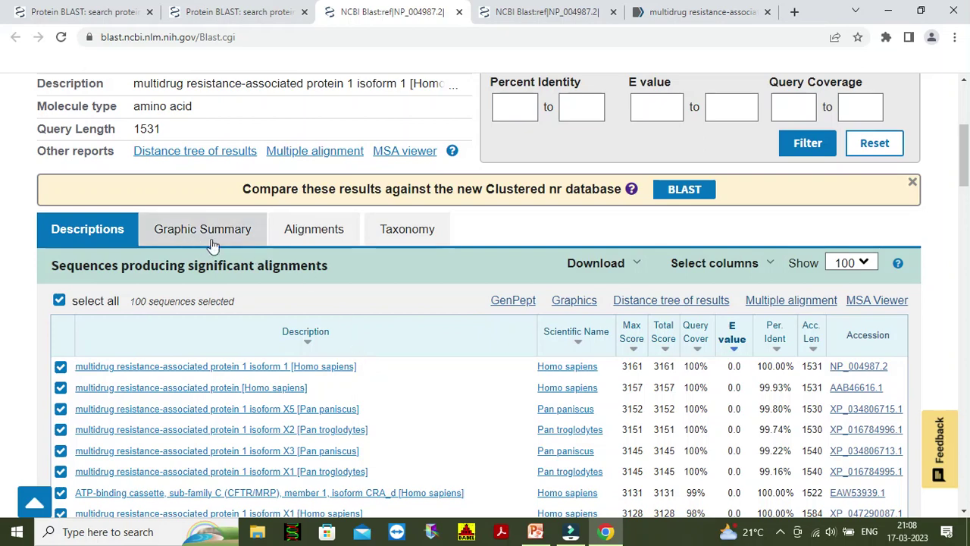
{"action": "left_click", "coordinate": [201, 233]}
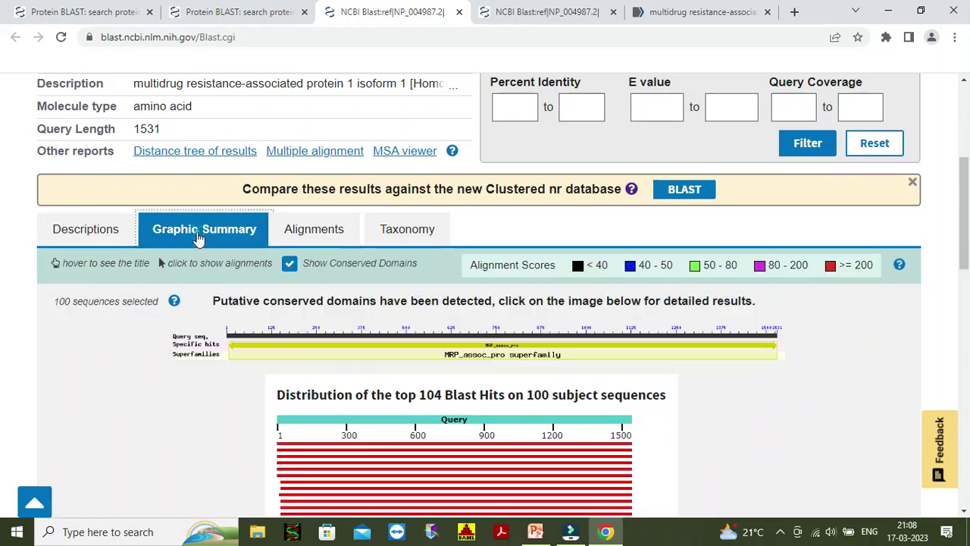
{"action": "scroll", "coordinate": [402, 382], "scroll_direction": "down", "scroll_amount": 6}
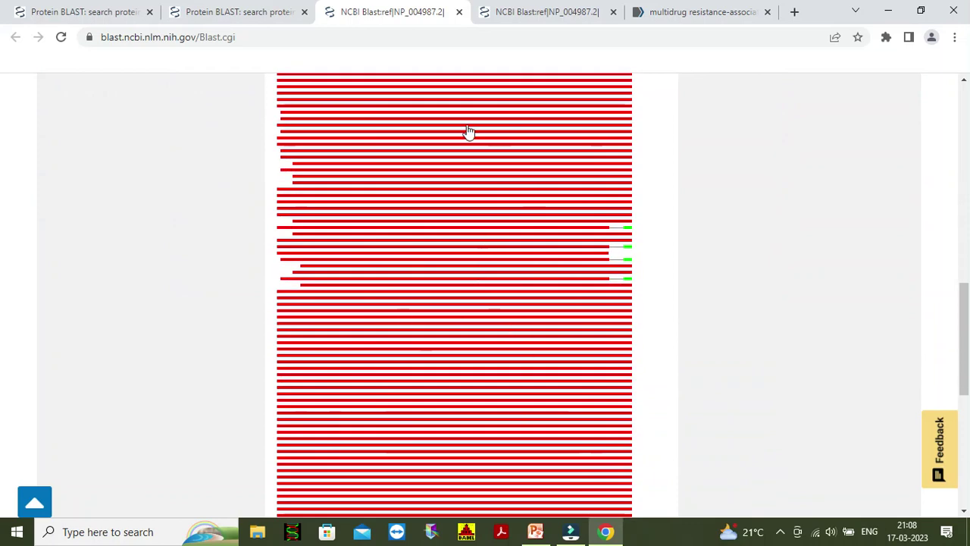
{"action": "scroll", "coordinate": [469, 197], "scroll_direction": "up", "scroll_amount": 4}
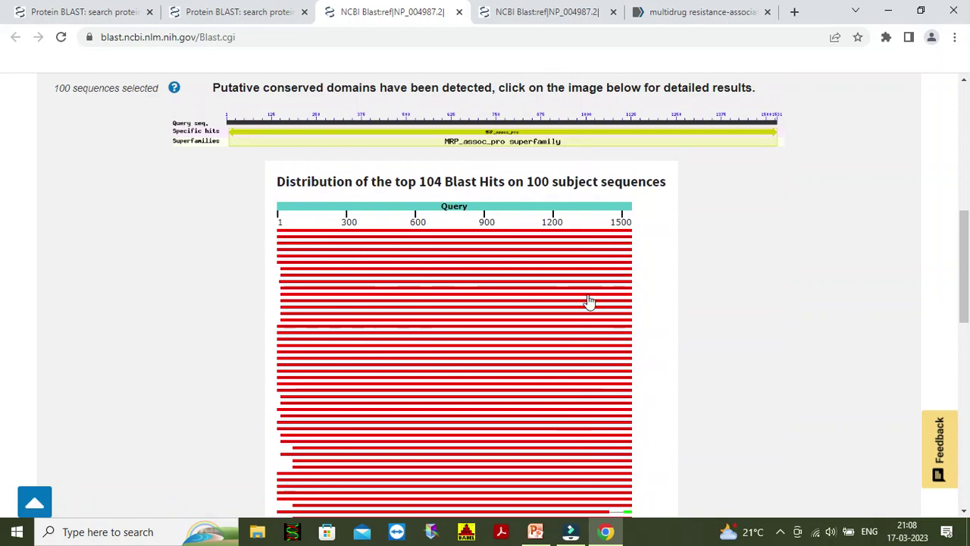
{"action": "scroll", "coordinate": [710, 447], "scroll_direction": "down", "scroll_amount": 2}
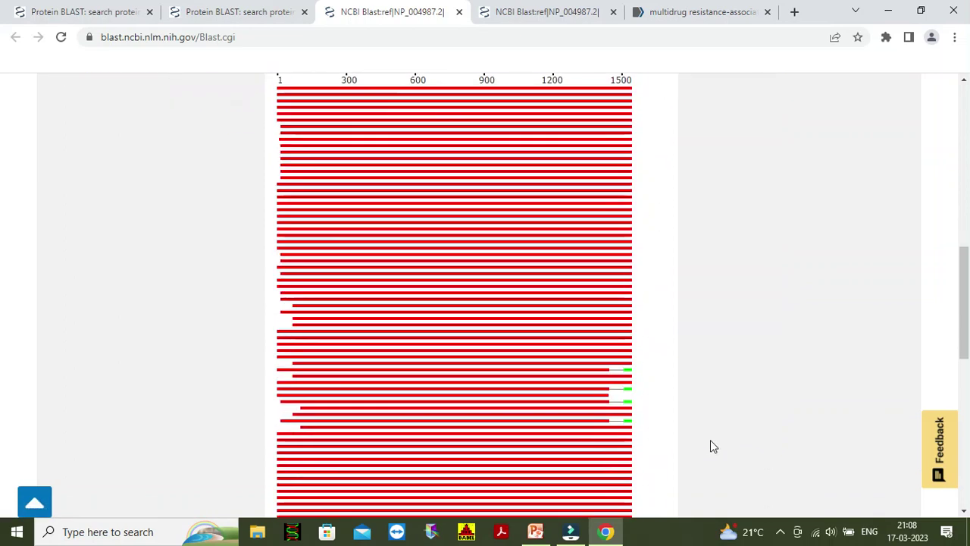
Compare the colours of the hit bars with the Alignment Scores key and inspect the conserved domain graphic.
{"action": "scroll", "coordinate": [711, 446], "scroll_direction": "up", "scroll_amount": 3}
{"action": "scroll", "coordinate": [710, 446], "scroll_direction": "up", "scroll_amount": 3}
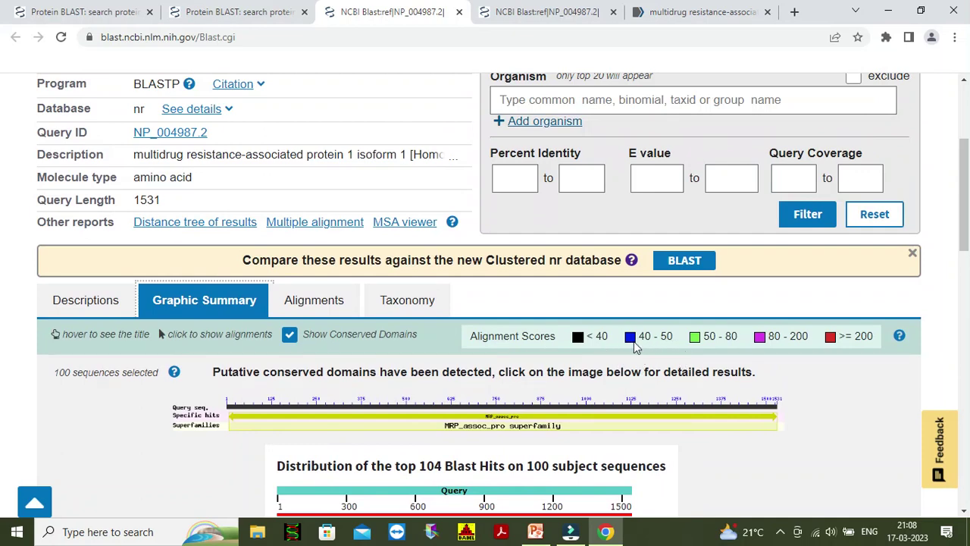
{"action": "scroll", "coordinate": [727, 359], "scroll_direction": "down", "scroll_amount": 1}
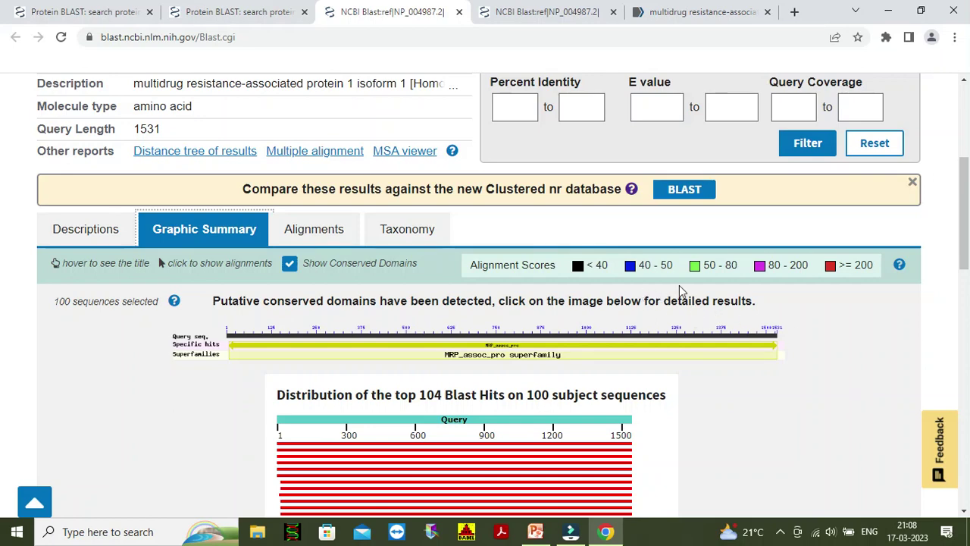
{"action": "scroll", "coordinate": [747, 401], "scroll_direction": "down", "scroll_amount": 4}
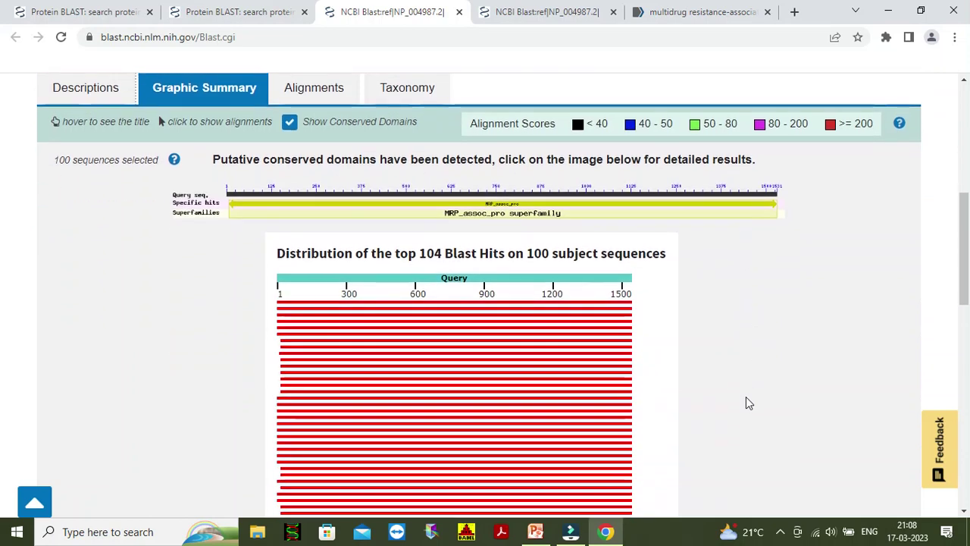
{"action": "scroll", "coordinate": [747, 402], "scroll_direction": "up", "scroll_amount": 3}
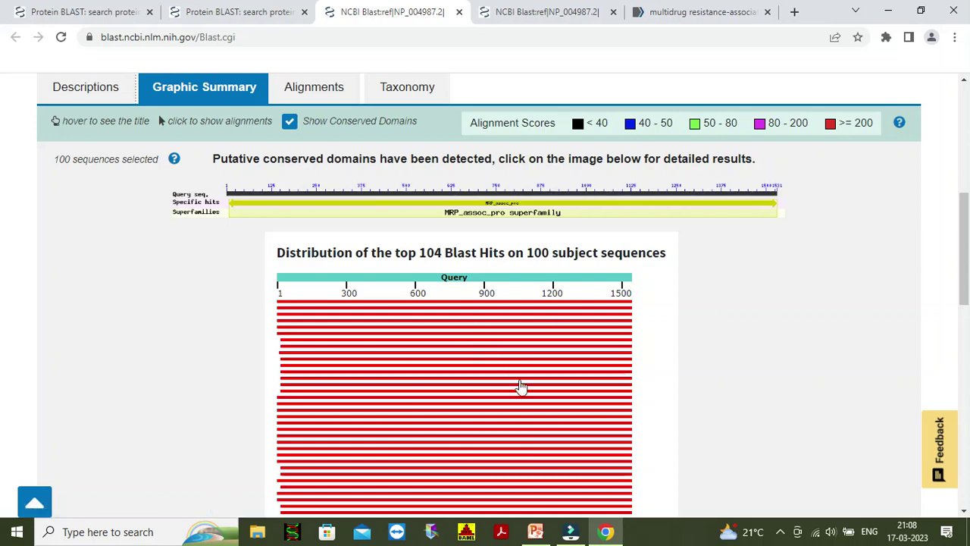
View the pairwise alignment of the NP_004987.2 hit and compare its statistics with the earlier descriptions table.
{"action": "left_click", "coordinate": [308, 94]}
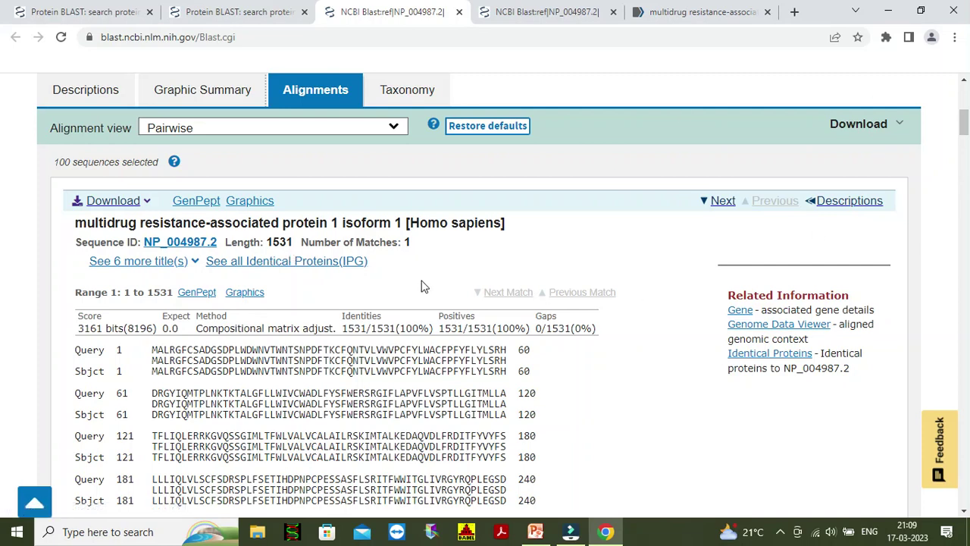
{"action": "scroll", "coordinate": [423, 286], "scroll_direction": "down", "scroll_amount": 1}
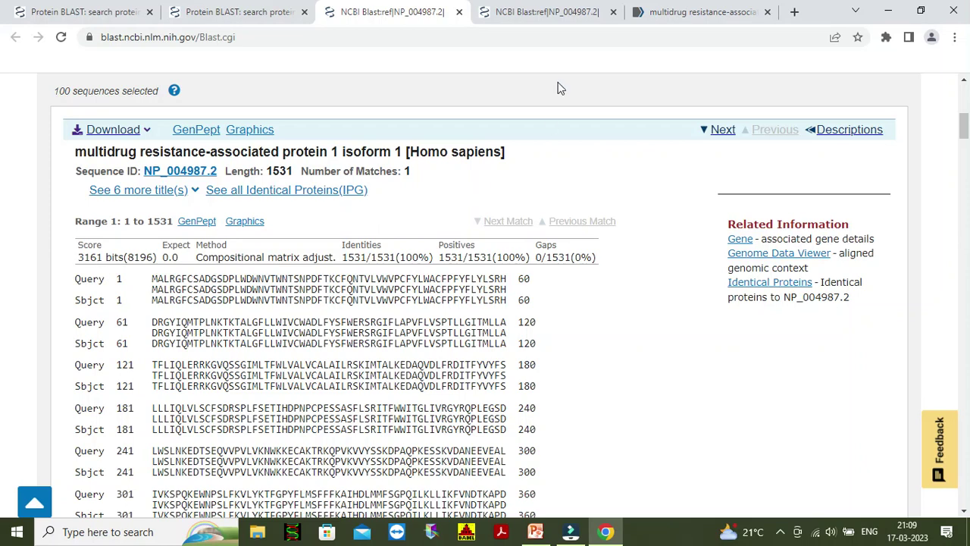
{"action": "left_click", "coordinate": [526, 17]}
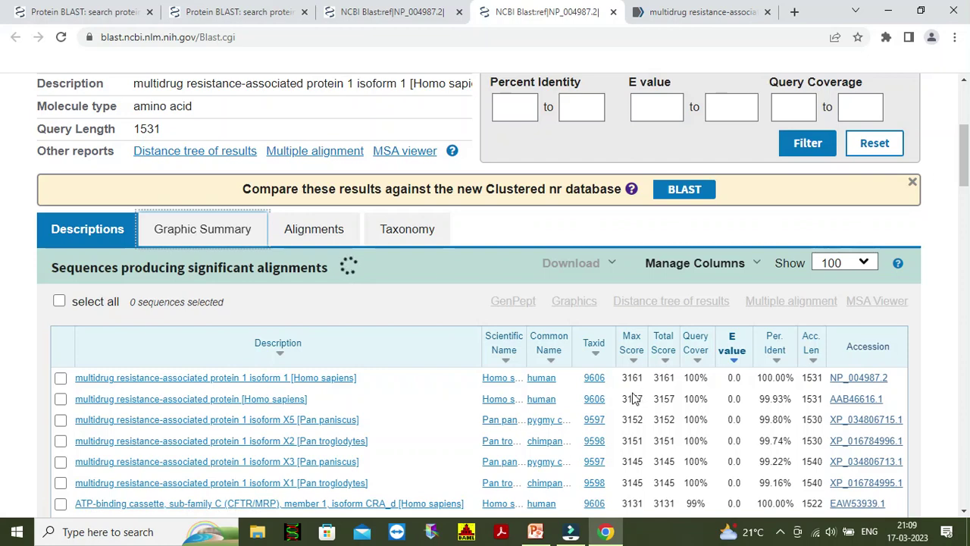
{"action": "left_click", "coordinate": [393, 21]}
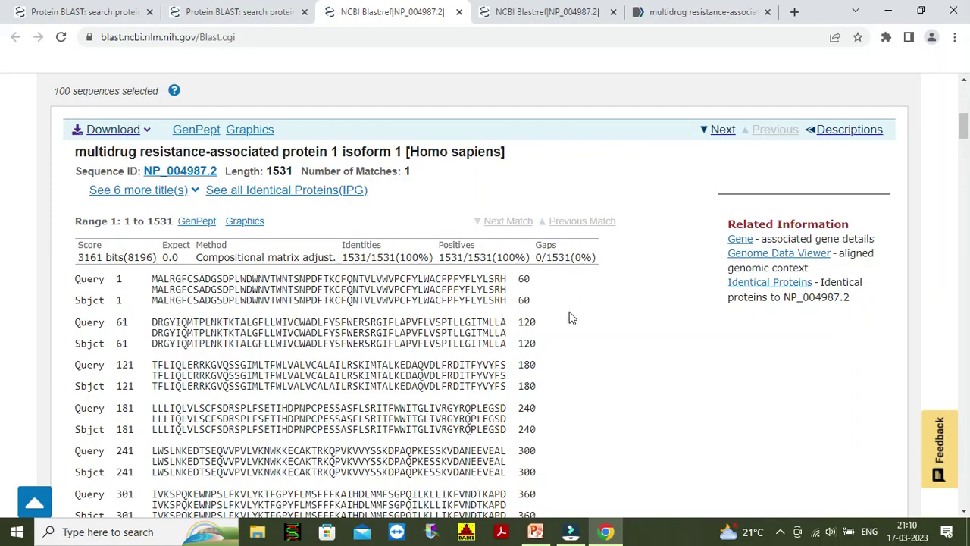
Examine the pairwise alignments from the NP_004987.2 hit through isoform X5 [Pan paniscus], looking for mismatches and gaps.
{"action": "scroll", "coordinate": [372, 280], "scroll_direction": "down", "scroll_amount": 1}
{"action": "scroll", "coordinate": [373, 279], "scroll_direction": "down", "scroll_amount": 18}
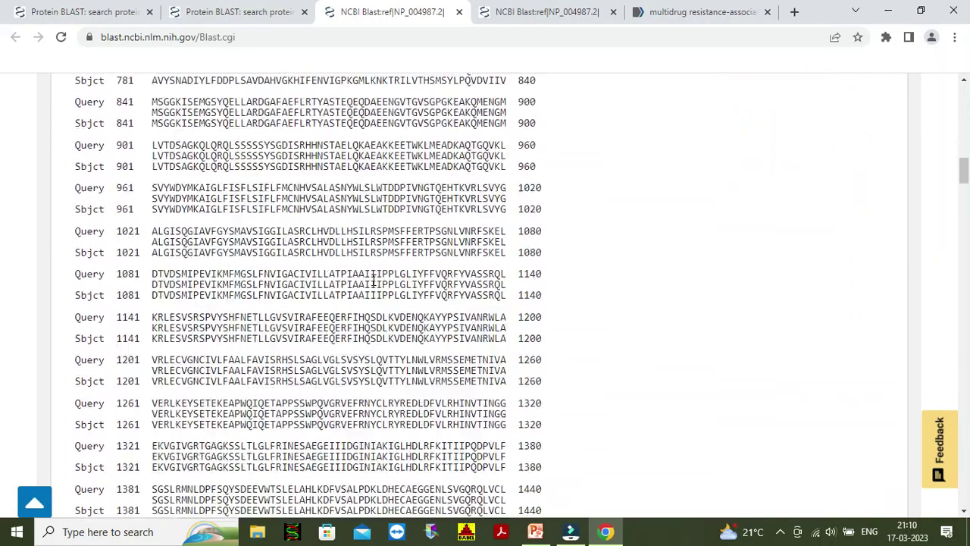
{"action": "scroll", "coordinate": [373, 283], "scroll_direction": "down", "scroll_amount": 13}
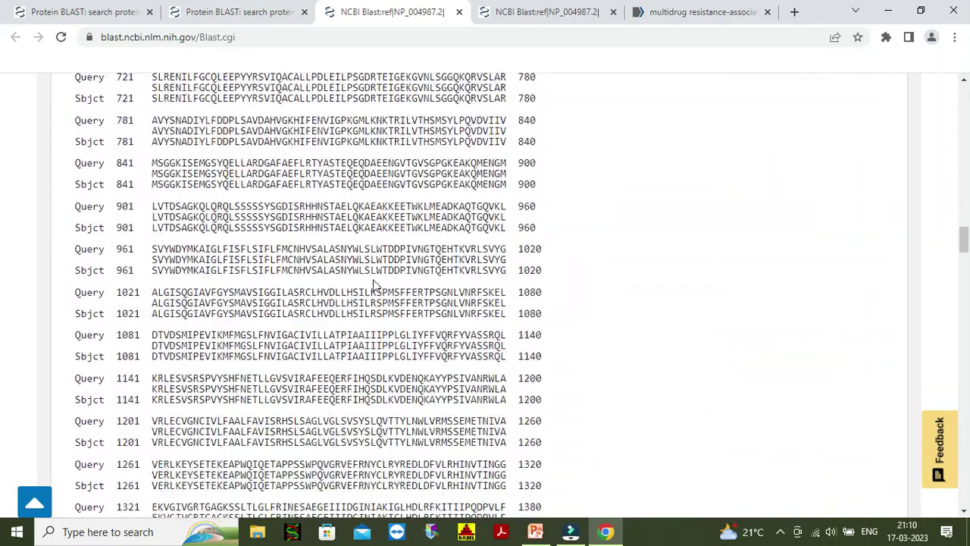
{"action": "scroll", "coordinate": [372, 285], "scroll_direction": "down", "scroll_amount": 2}
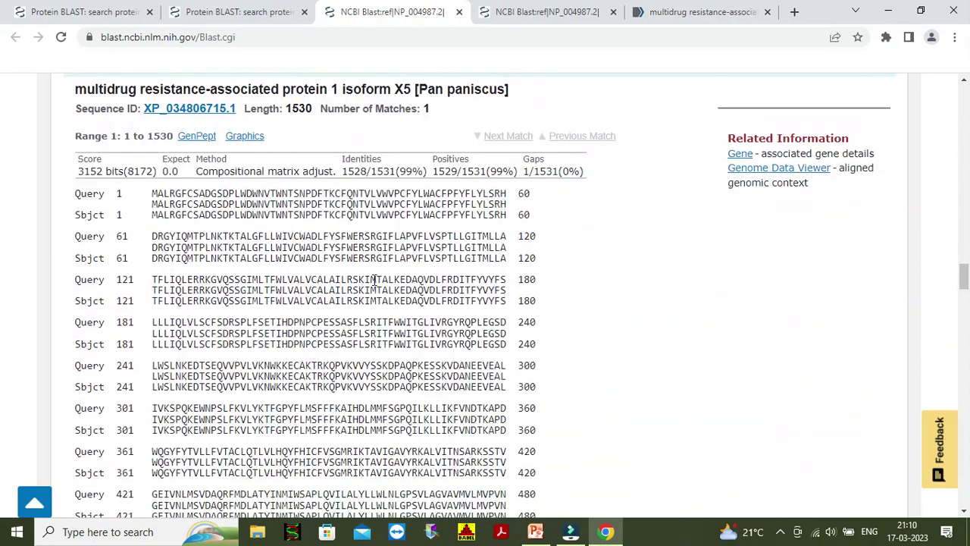
{"action": "scroll", "coordinate": [372, 280], "scroll_direction": "down", "scroll_amount": 8}
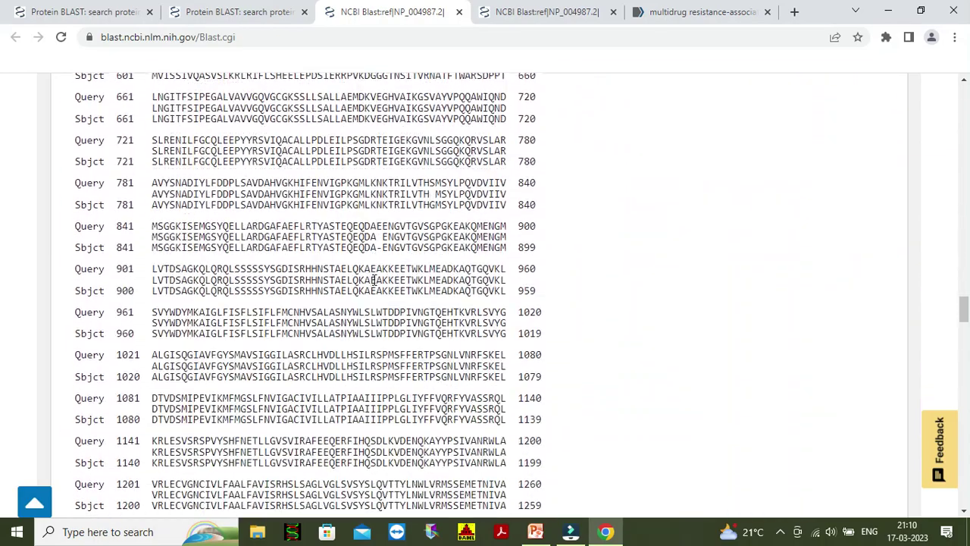
{"action": "scroll", "coordinate": [372, 280], "scroll_direction": "down", "scroll_amount": 7}
{"action": "scroll", "coordinate": [373, 285], "scroll_direction": "down", "scroll_amount": 2}
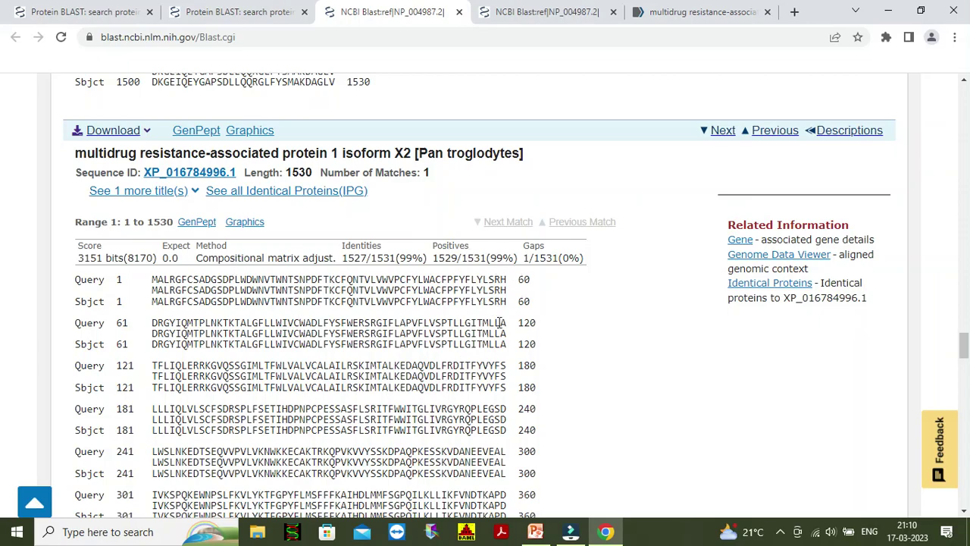
Examine the alignments of isoform X2 [Pan troglodytes] and isoform X3 [Pan paniscus] for identities, positives and gaps.
{"action": "scroll", "coordinate": [397, 397], "scroll_direction": "down", "scroll_amount": 10}
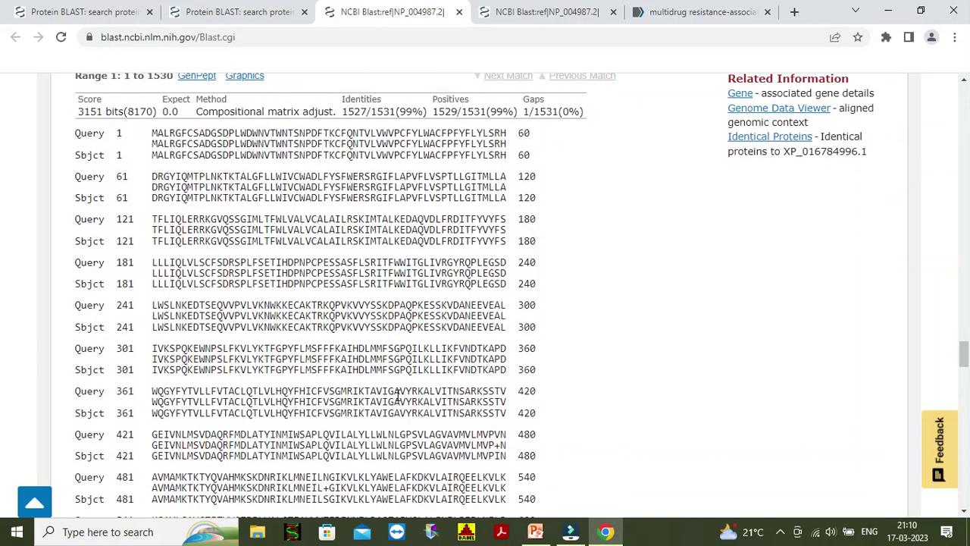
{"action": "scroll", "coordinate": [398, 396], "scroll_direction": "down", "scroll_amount": 5}
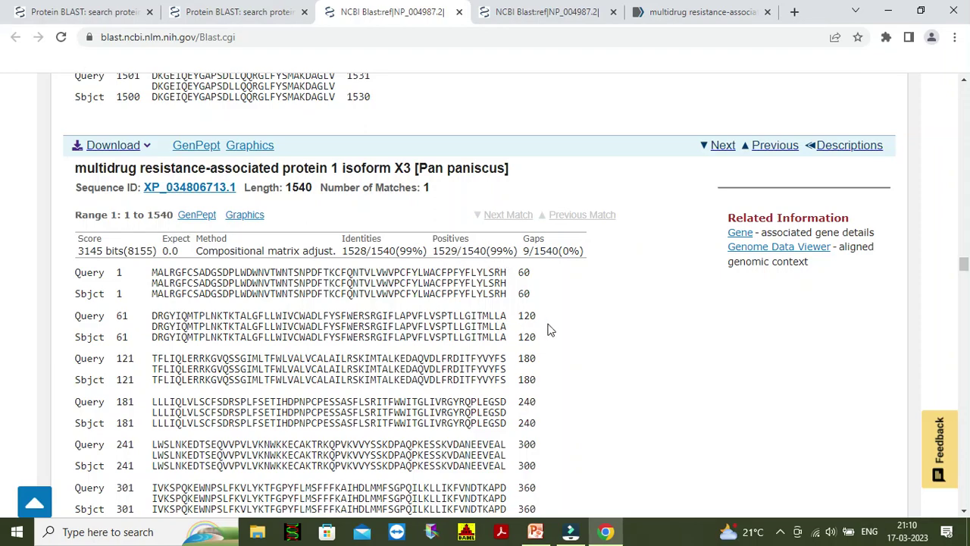
{"action": "scroll", "coordinate": [434, 348], "scroll_direction": "down", "scroll_amount": 6}
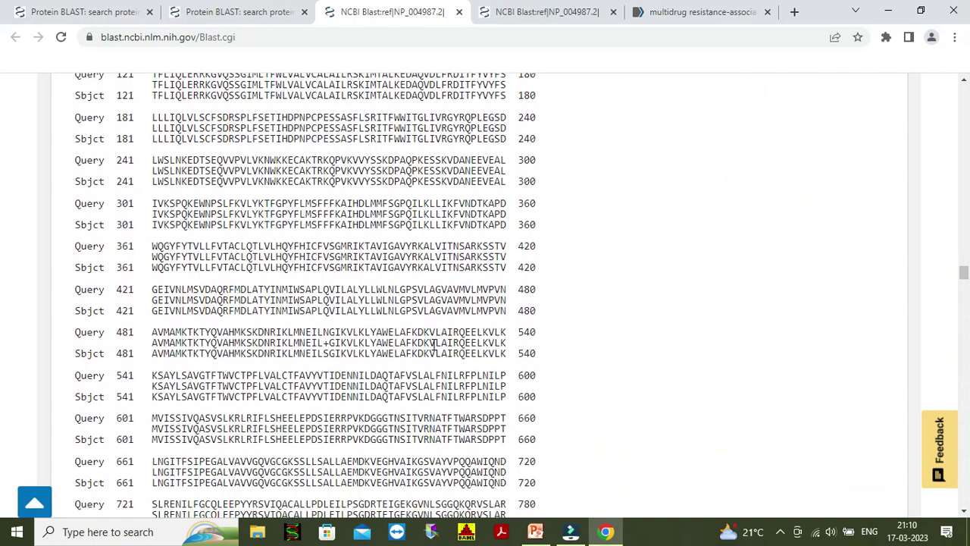
{"action": "scroll", "coordinate": [434, 344], "scroll_direction": "down", "scroll_amount": 2}
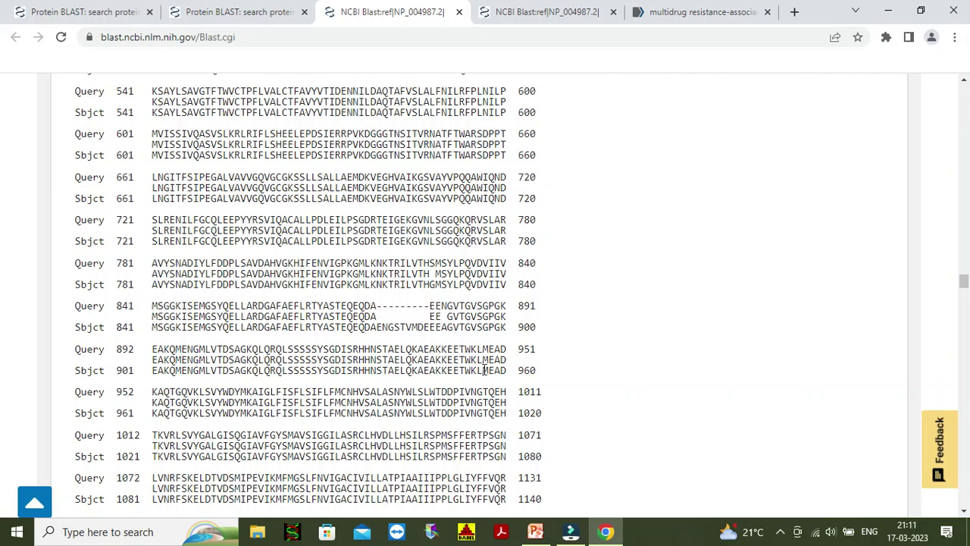
{"action": "scroll", "coordinate": [484, 369], "scroll_direction": "up", "scroll_amount": 10}
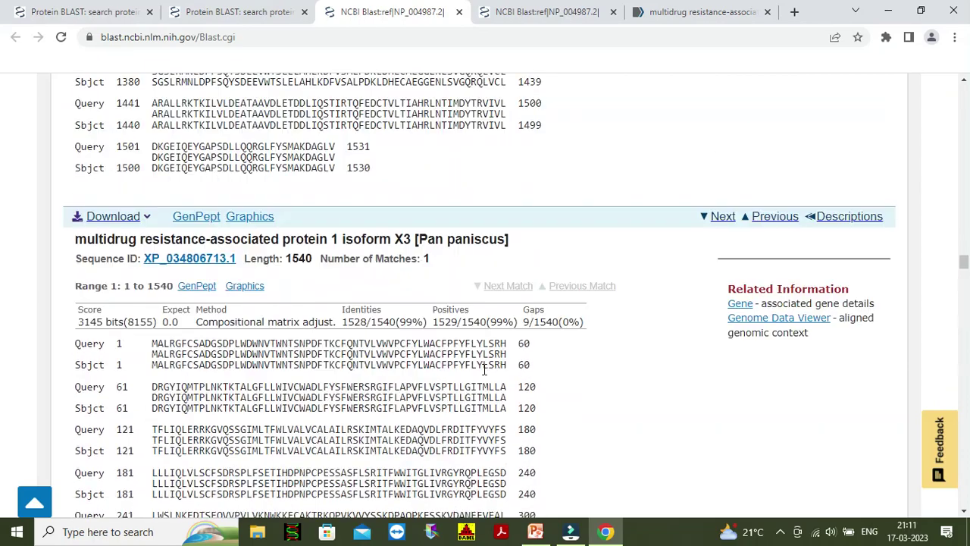
Review the pairwise alignments from isoform X3 [Pan paniscus] back to the NP_004987.2 hit, comparing their mismatches, gaps and identity statistics.
{"action": "scroll", "coordinate": [484, 369], "scroll_direction": "up", "scroll_amount": 2}
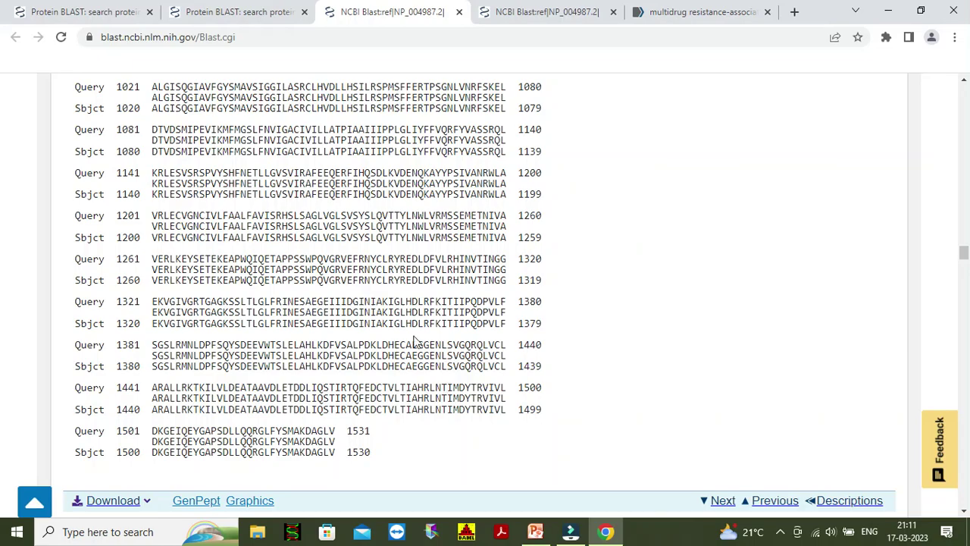
{"action": "scroll", "coordinate": [413, 341], "scroll_direction": "up", "scroll_amount": 9}
{"action": "scroll", "coordinate": [413, 341], "scroll_direction": "up", "scroll_amount": 4}
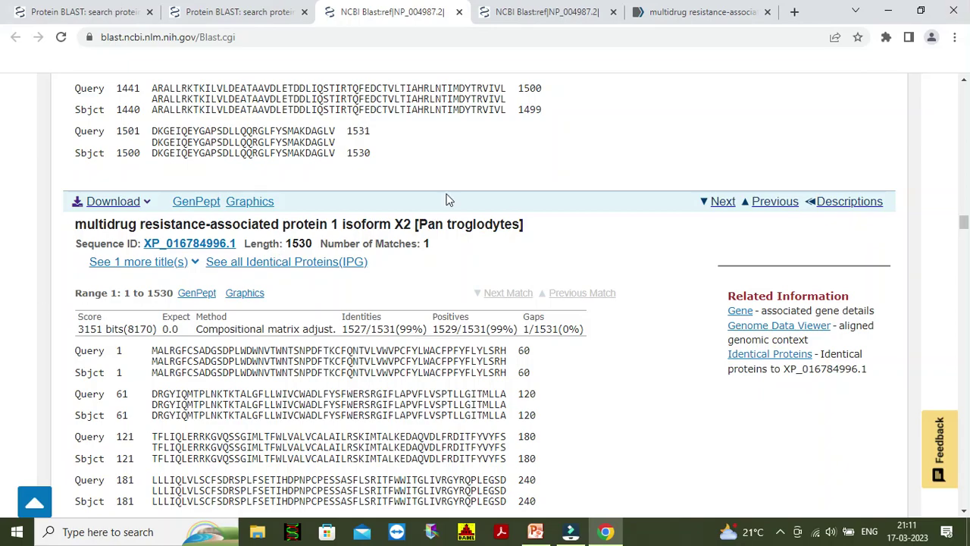
{"action": "scroll", "coordinate": [343, 465], "scroll_direction": "up", "scroll_amount": 1}
{"action": "scroll", "coordinate": [342, 466], "scroll_direction": "up", "scroll_amount": 15}
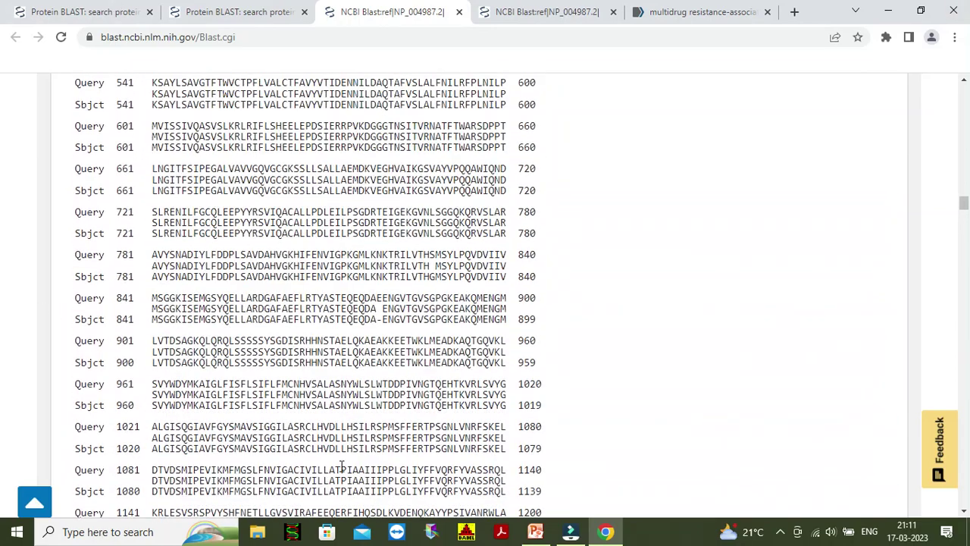
{"action": "scroll", "coordinate": [342, 465], "scroll_direction": "up", "scroll_amount": 1}
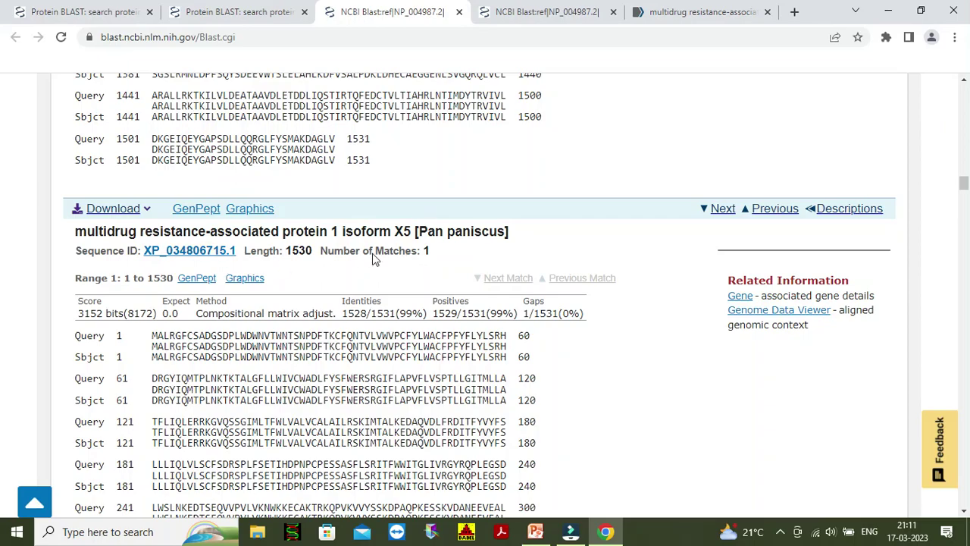
{"action": "scroll", "coordinate": [371, 259], "scroll_direction": "up", "scroll_amount": 10}
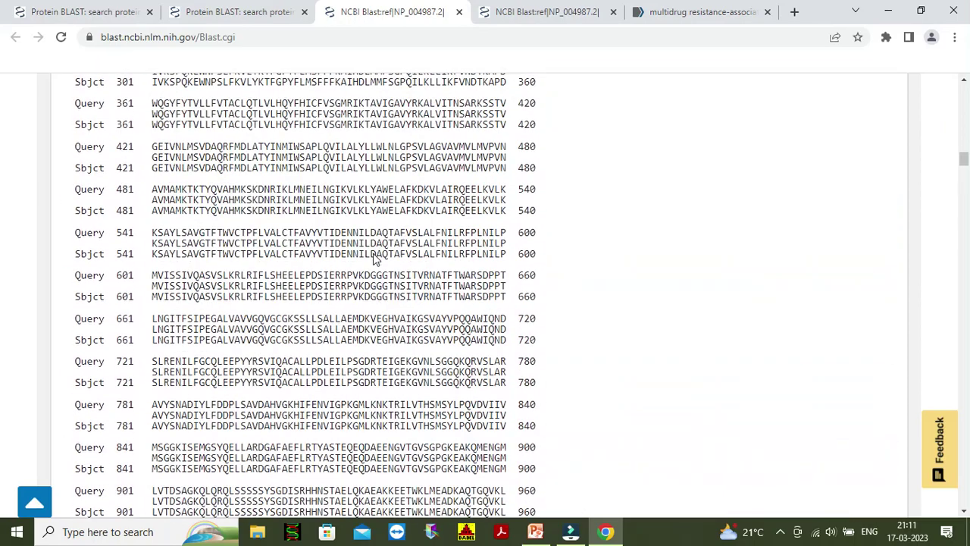
{"action": "scroll", "coordinate": [372, 258], "scroll_direction": "up", "scroll_amount": 12}
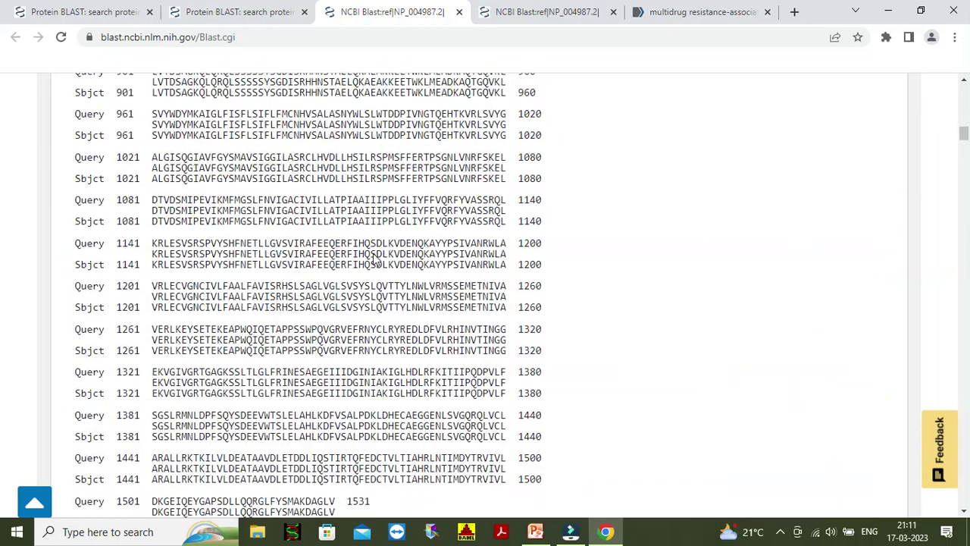
{"action": "scroll", "coordinate": [373, 259], "scroll_direction": "up", "scroll_amount": 13}
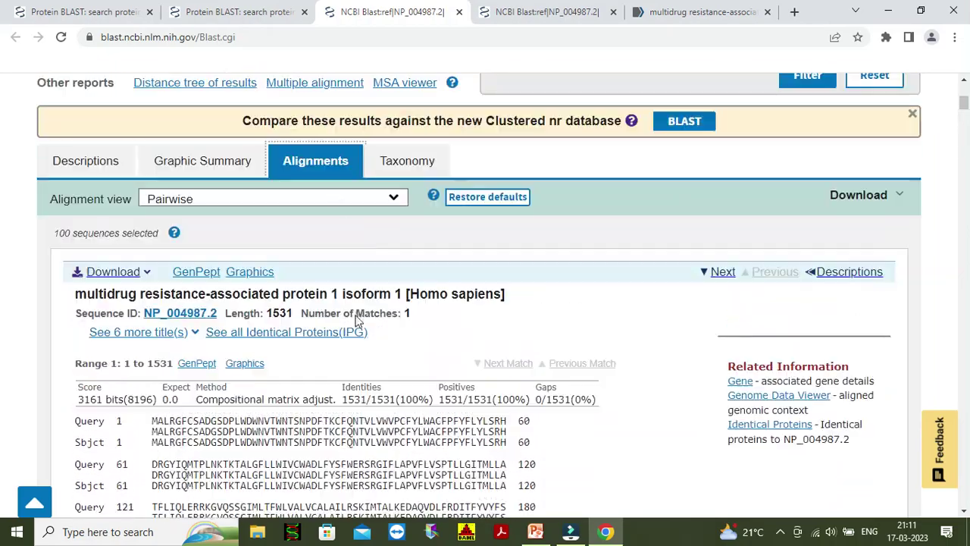
{"action": "scroll", "coordinate": [358, 321], "scroll_direction": "down", "scroll_amount": 5}
{"action": "scroll", "coordinate": [396, 364], "scroll_direction": "up", "scroll_amount": 5}
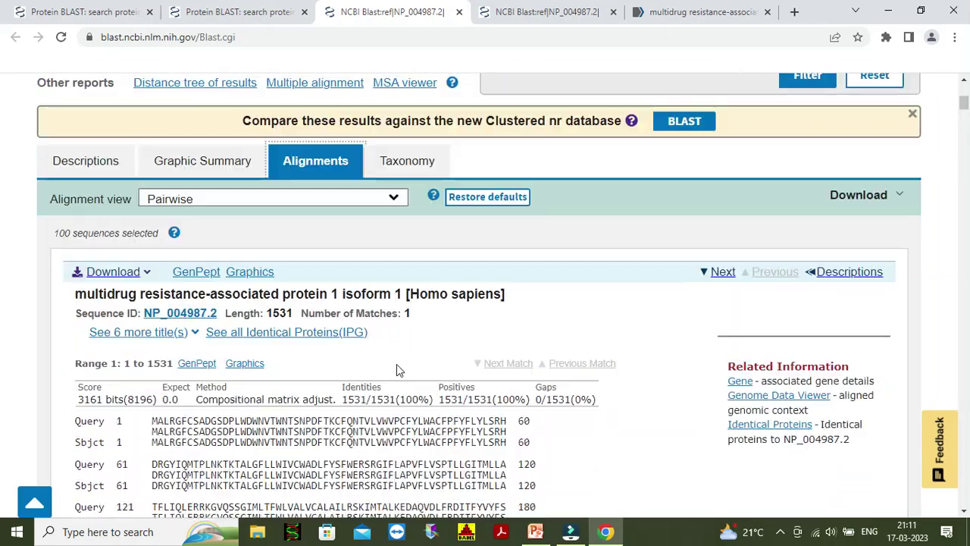
View the taxonomy results as a lineage report and examine the organisms, BLAST names, scores and numbers of hits.
{"action": "scroll", "coordinate": [396, 364], "scroll_direction": "up", "scroll_amount": 1}
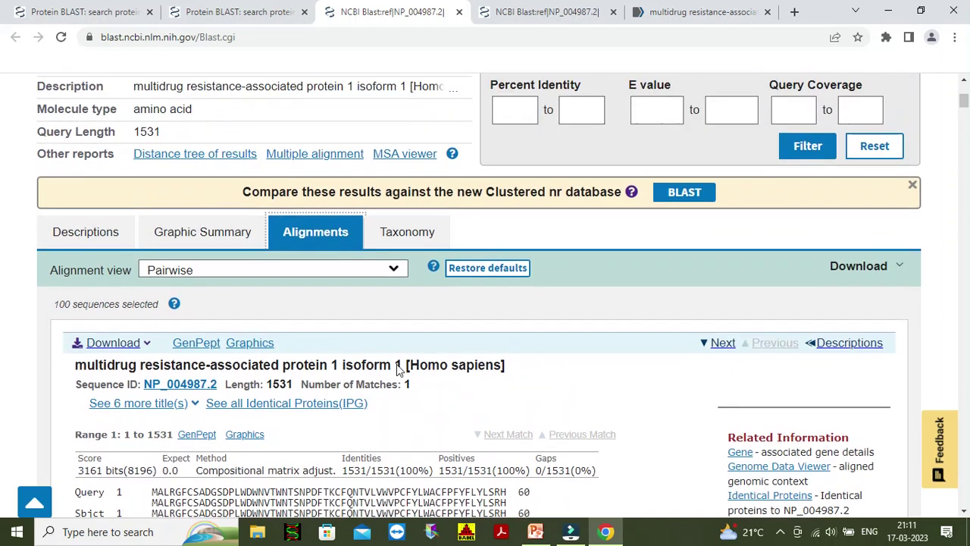
{"action": "left_click", "coordinate": [400, 233]}
{"action": "scroll", "coordinate": [383, 410], "scroll_direction": "down", "scroll_amount": 1}
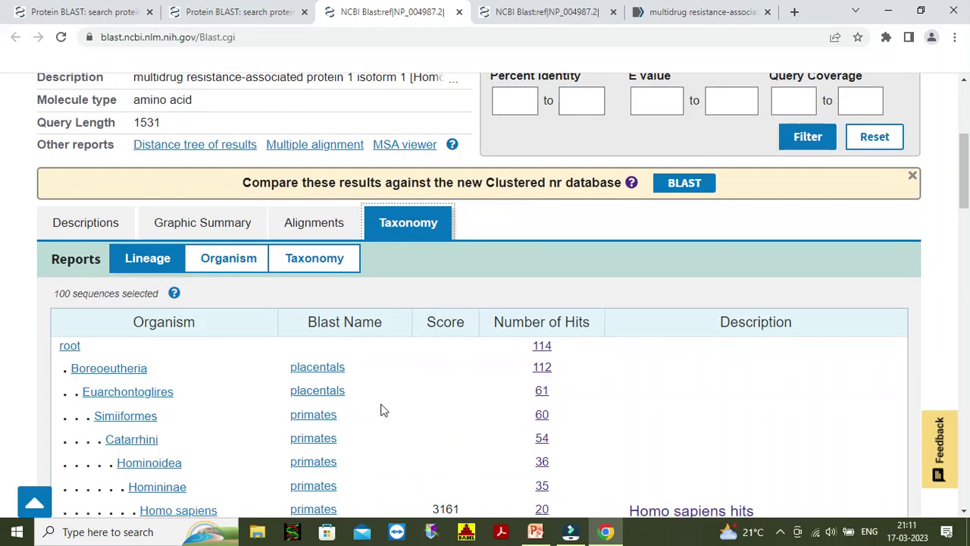
{"action": "scroll", "coordinate": [382, 410], "scroll_direction": "down", "scroll_amount": 2}
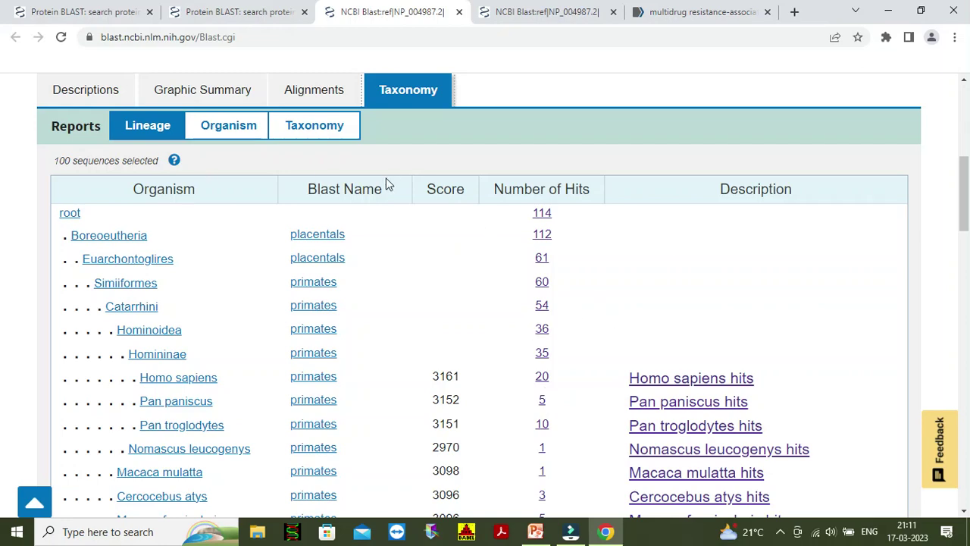
{"action": "scroll", "coordinate": [415, 255], "scroll_direction": "up", "scroll_amount": 4}
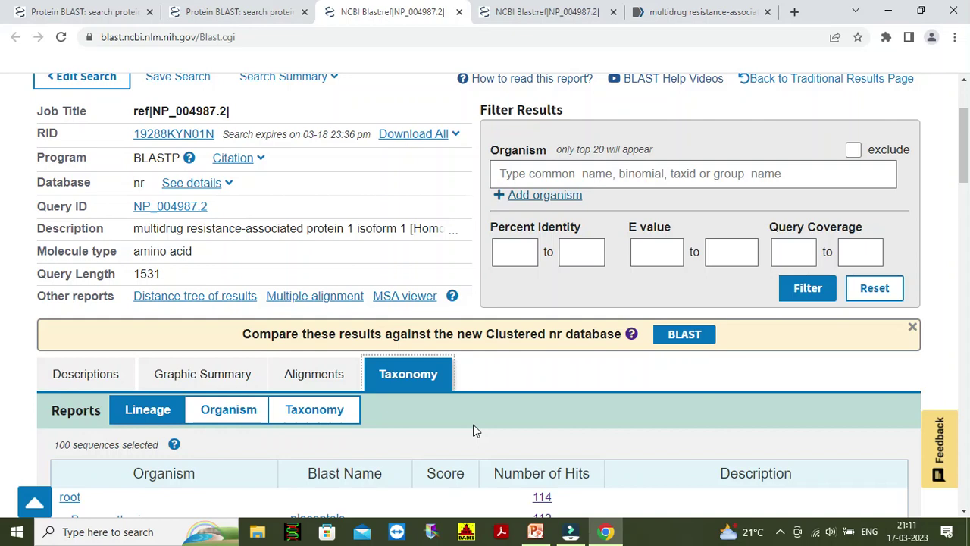
{"action": "scroll", "coordinate": [473, 430], "scroll_direction": "up", "scroll_amount": 2}
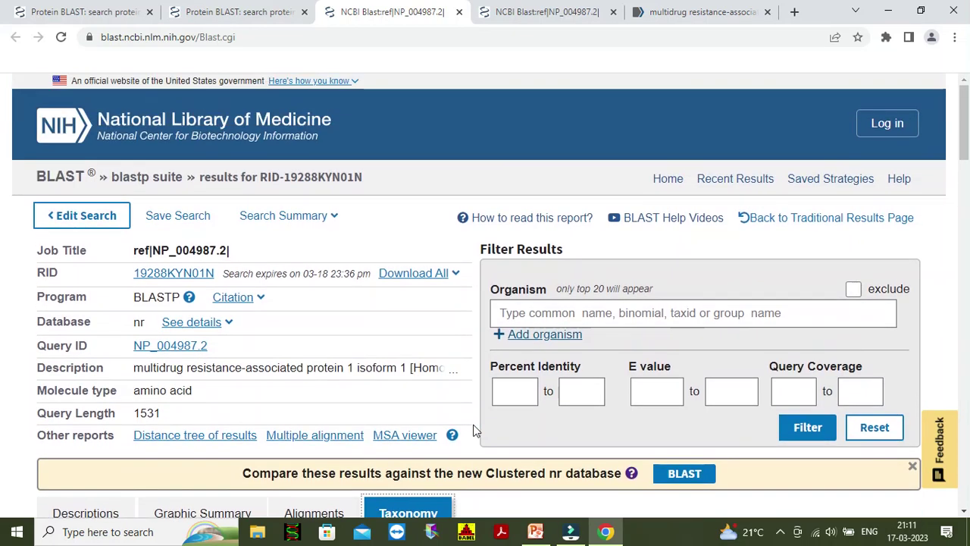